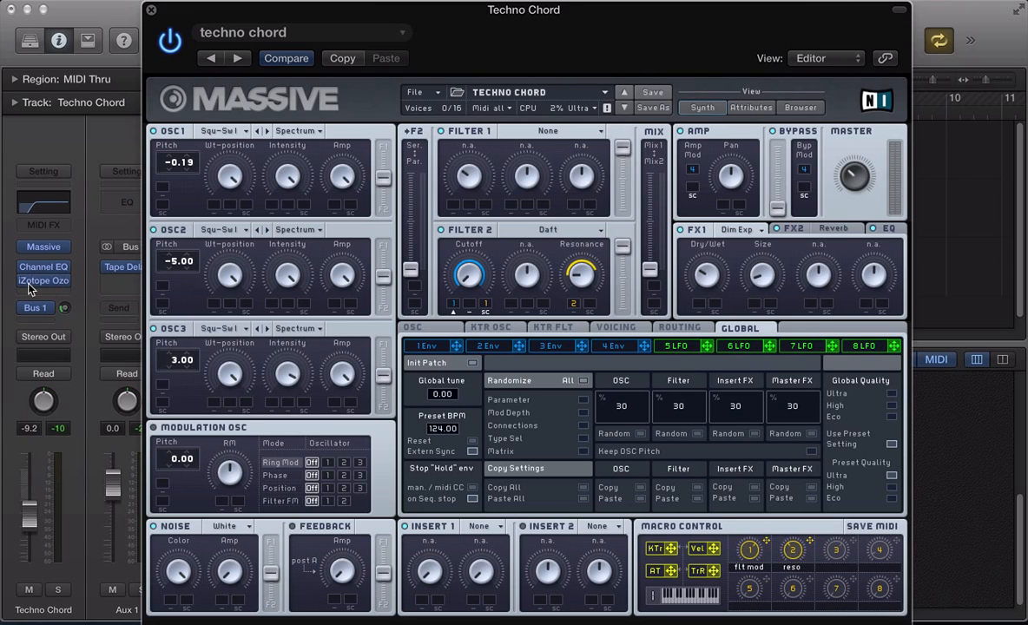
# - Bypass the Ozone and Channel EQ inserts, turn off the Bus 1 send, and start a new blank Massive sound
pyautogui.moveTo(26, 284)
pyautogui.click(26, 283)
pyautogui.click(25, 269)
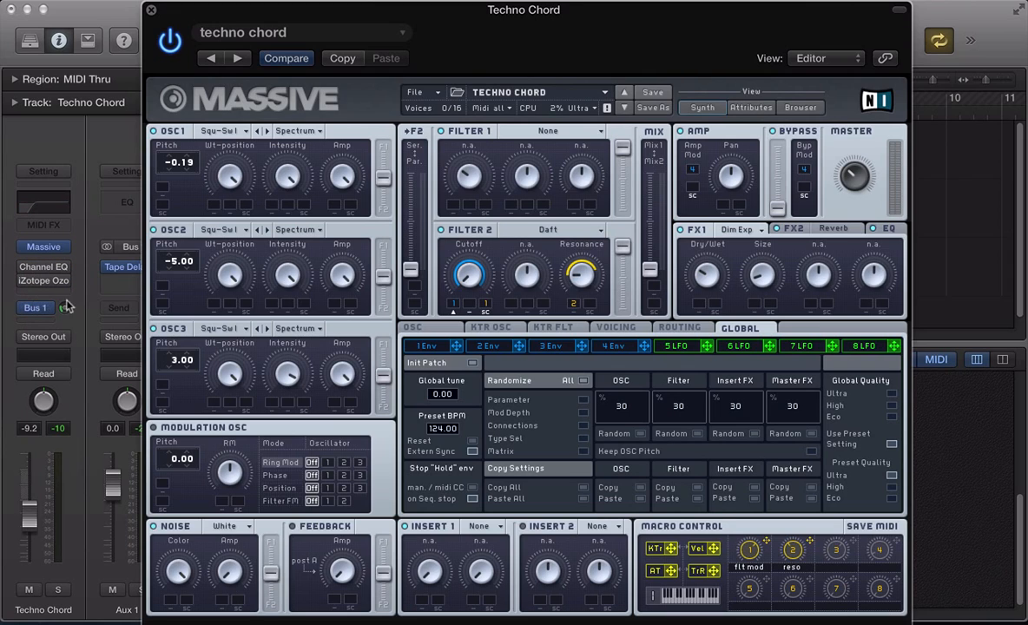
pyautogui.click(25, 309)
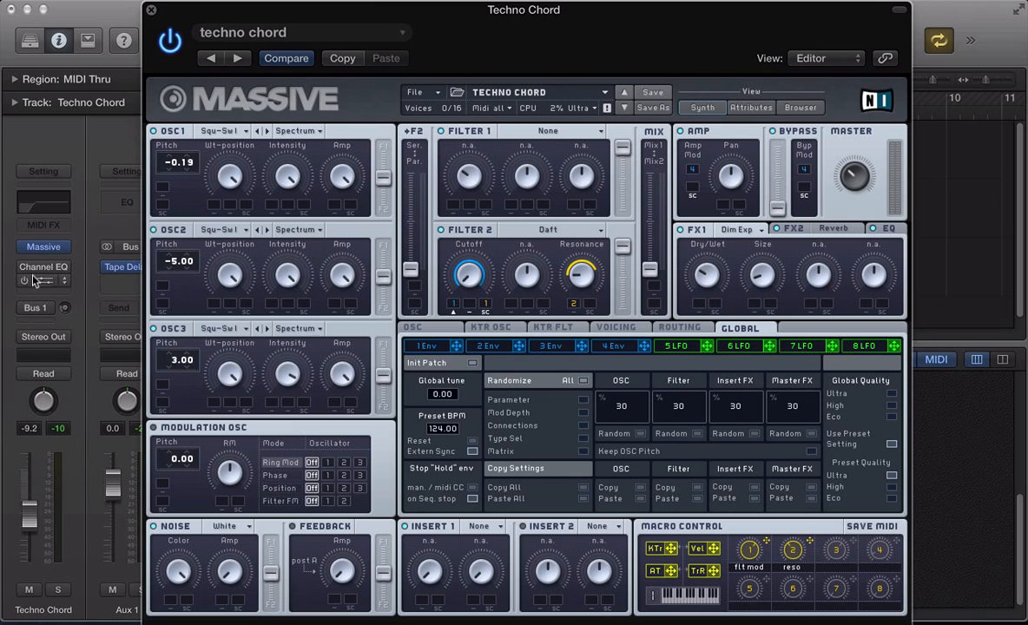
pyautogui.click(420, 92)
pyautogui.click(424, 95)
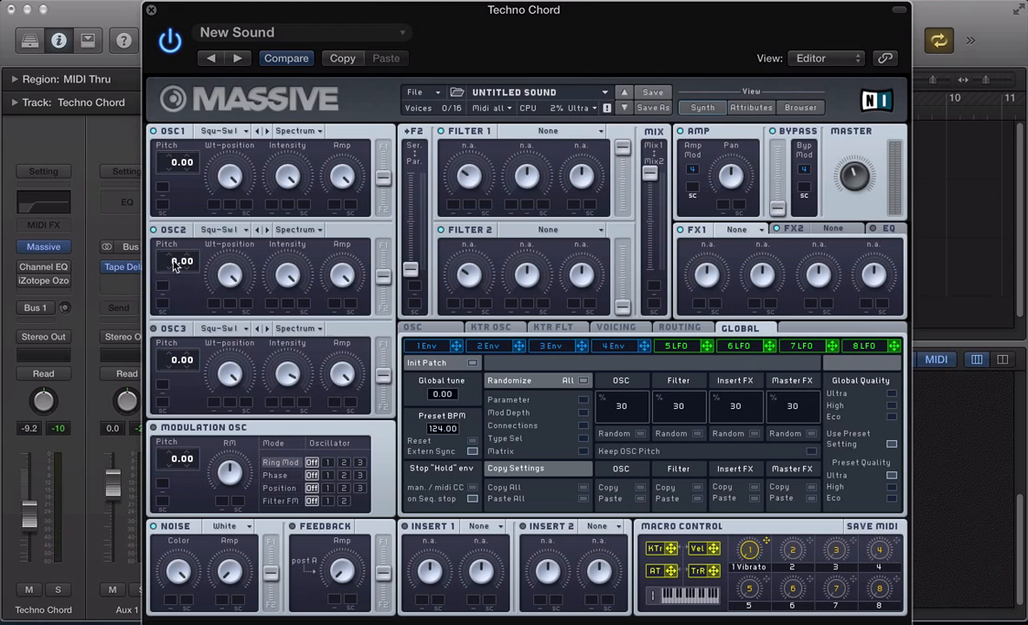
# - Drag OSC2 pitch down to -5.00 and OSC3 pitch up to 3.00
pyautogui.moveTo(174, 266); pyautogui.dragTo(180, 273)
pyautogui.moveTo(174, 267)
pyautogui.mouseDown()
pyautogui.moveTo(171, 242)
pyautogui.moveTo(176, 274)
pyautogui.mouseUp()
pyautogui.moveTo(175, 361); pyautogui.dragTo(179, 354)
# - Switch Filter 2 to Daft, raise its fader fully, and move the Mix fader toward Filter 2
pyautogui.click(538, 230)
pyautogui.click(512, 326)
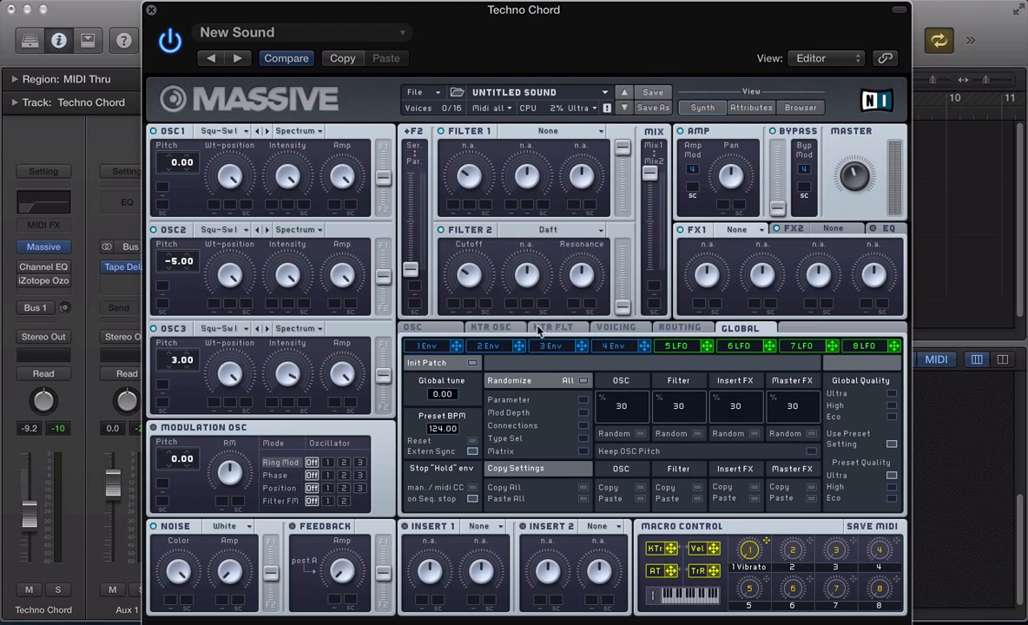
pyautogui.moveTo(621, 304); pyautogui.dragTo(648, 162)
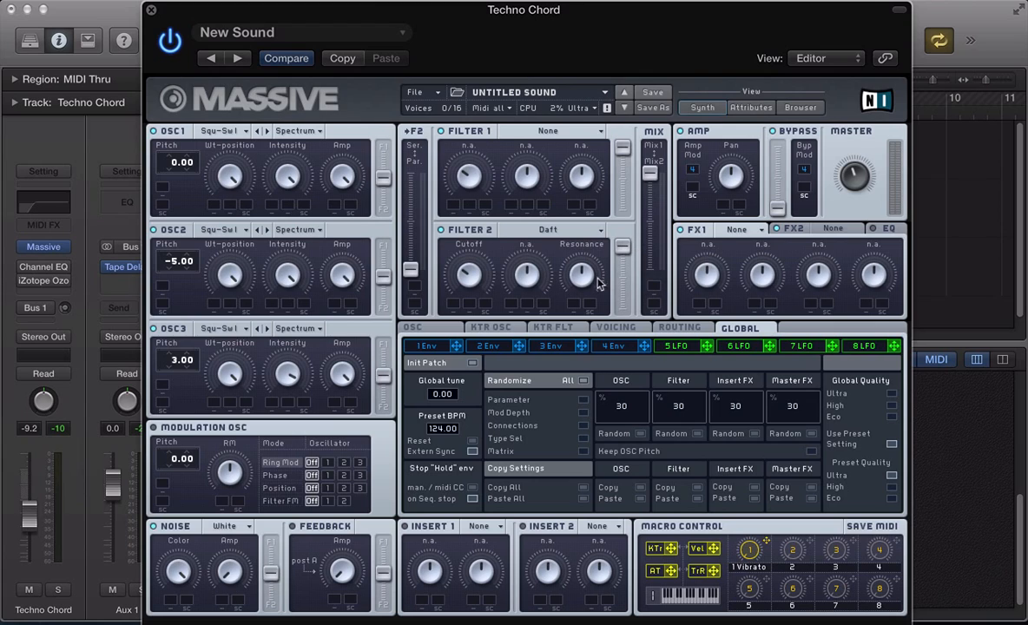
pyautogui.moveTo(649, 172); pyautogui.dragTo(653, 349)
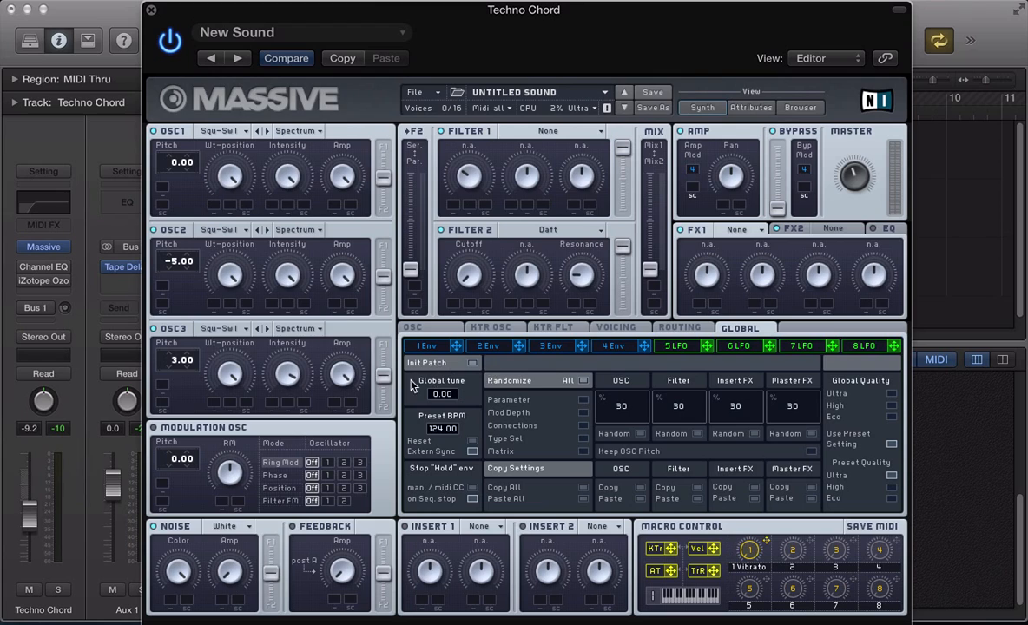
# - Assign envelope 1 to Filter 2 cutoff and set its modulation amount
pyautogui.click(428, 347)
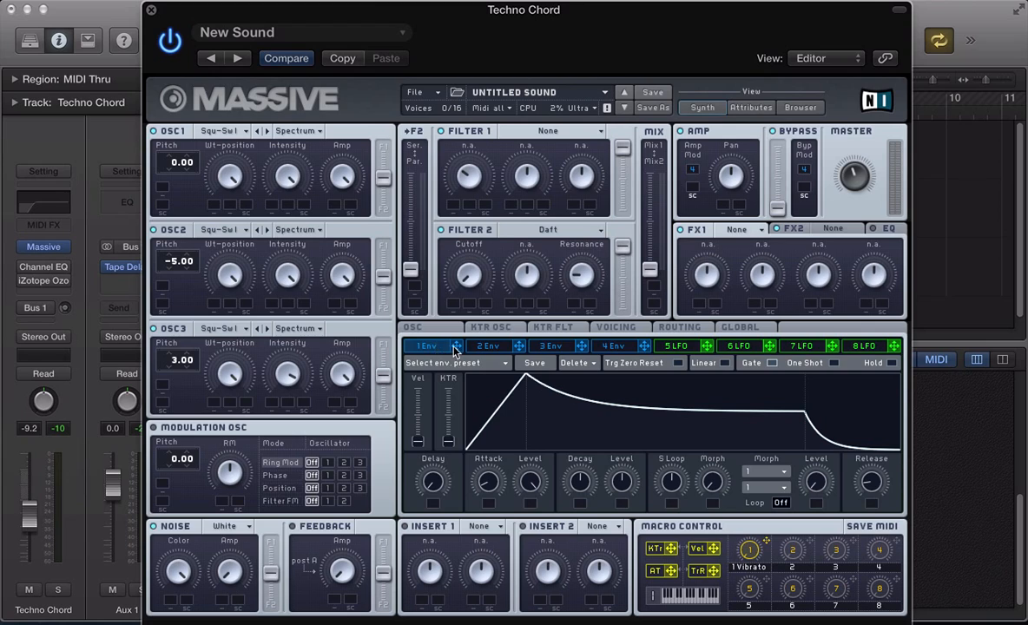
pyautogui.moveTo(456, 349); pyautogui.dragTo(453, 303)
pyautogui.moveTo(451, 308); pyautogui.dragTo(434, 253)
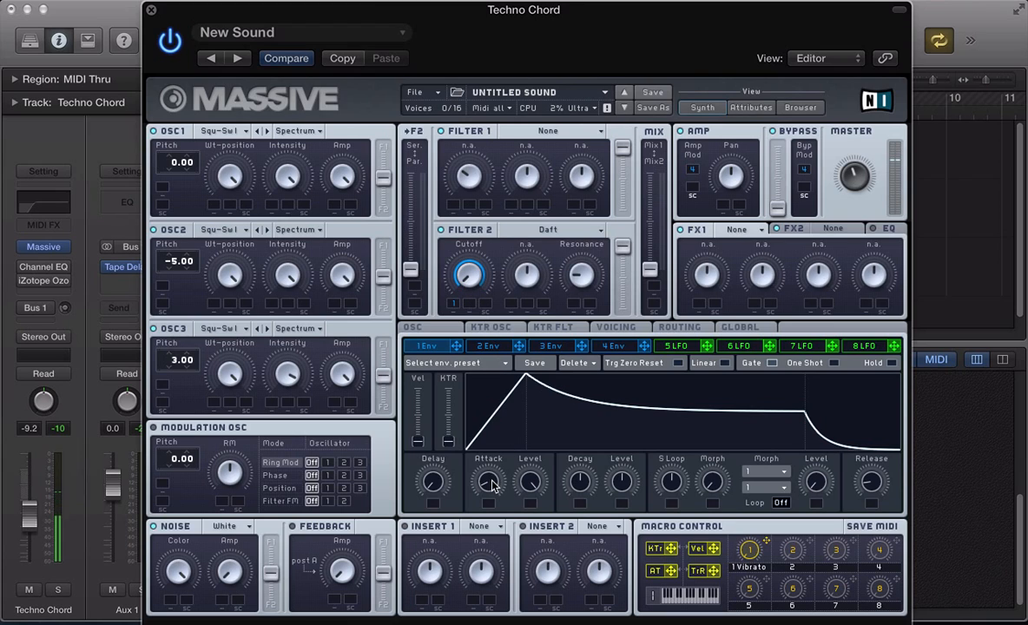
# - Lengthen envelope 1's attack slightly, shorten its decay, and let velocity modulate the decay
pyautogui.moveTo(491, 482); pyautogui.dragTo(491, 479)
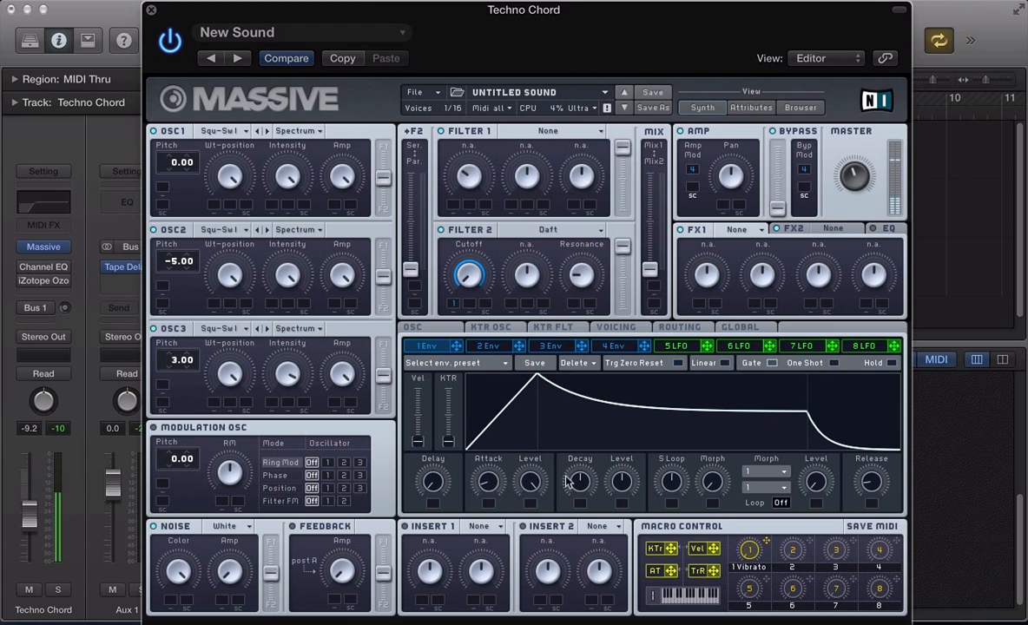
pyautogui.moveTo(581, 482); pyautogui.dragTo(697, 622)
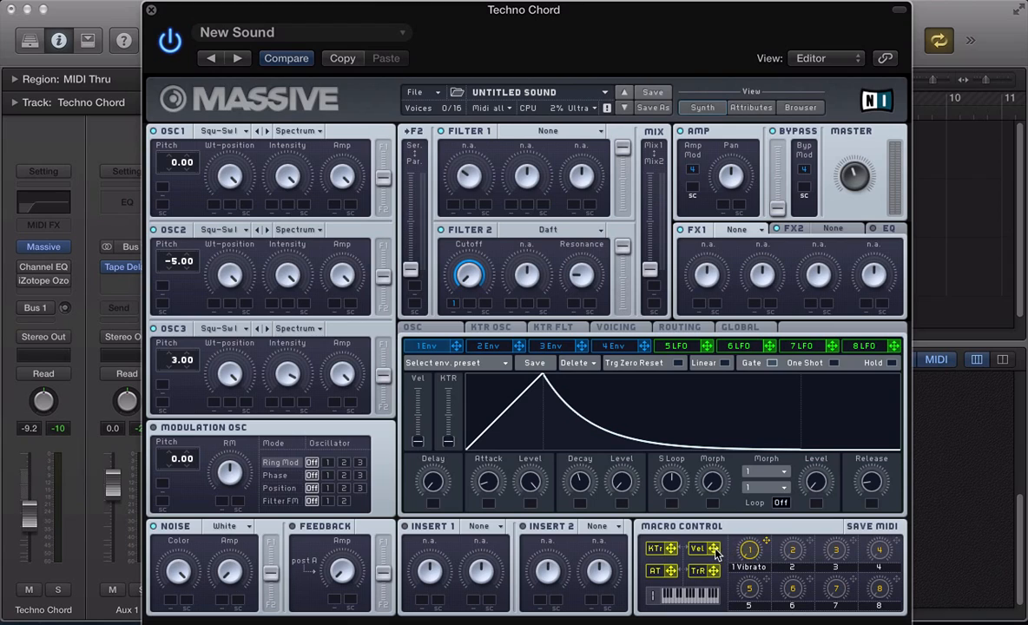
pyautogui.moveTo(706, 550); pyautogui.dragTo(581, 507)
pyautogui.moveTo(581, 507); pyautogui.dragTo(569, 481)
# - Clear macro 1's Vibrato, map macros 1 and 2 to cutoff and resonance, and label them 'flt mod' and 'reso'
pyautogui.rightClick(746, 550)
pyautogui.click(762, 605)
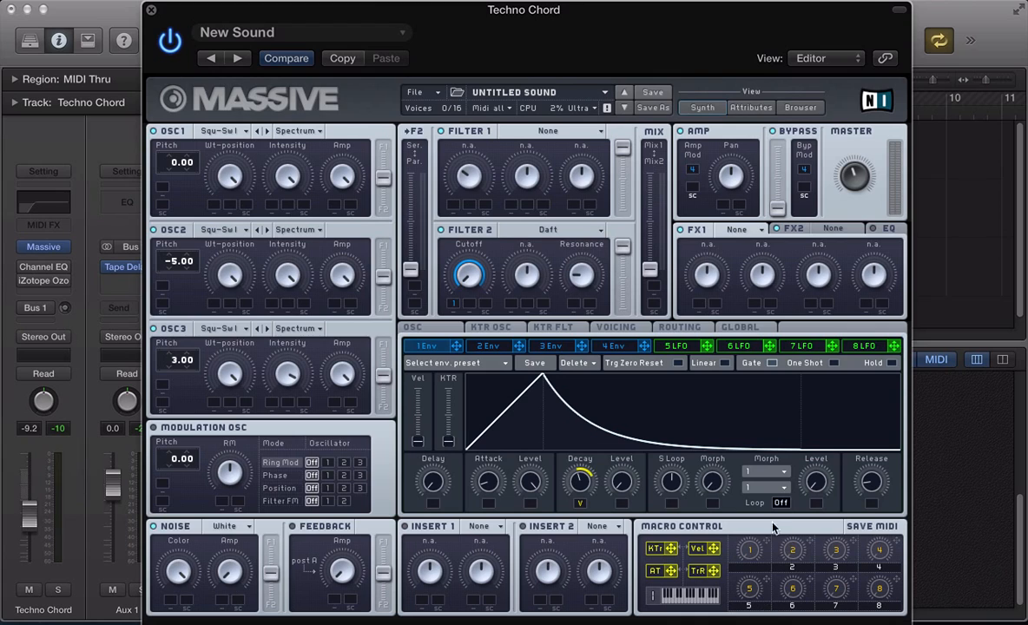
pyautogui.moveTo(766, 541); pyautogui.dragTo(486, 303)
pyautogui.moveTo(810, 547); pyautogui.dragTo(573, 305)
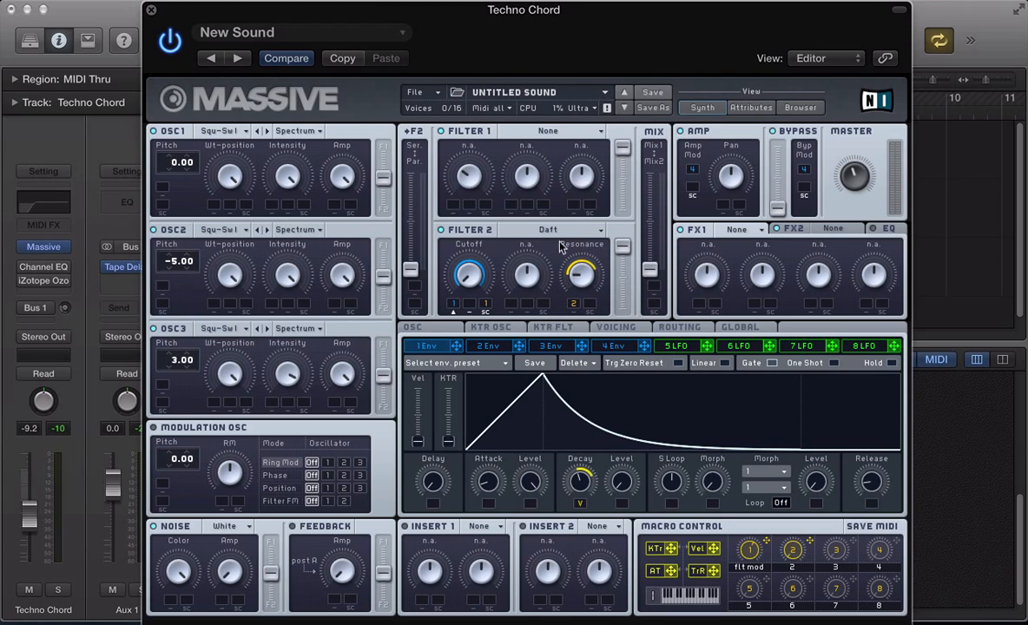
pyautogui.doubleClick(793, 566)
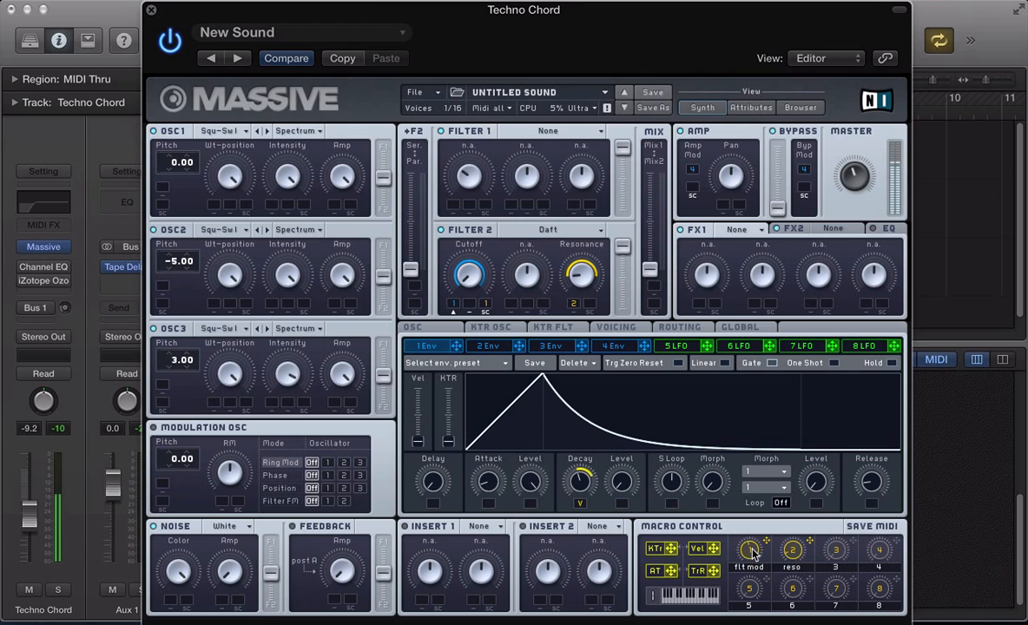
# - Load Dimension Expander into FX1 and Reverb into FX2, then show the EQ page
pyautogui.click(734, 240)
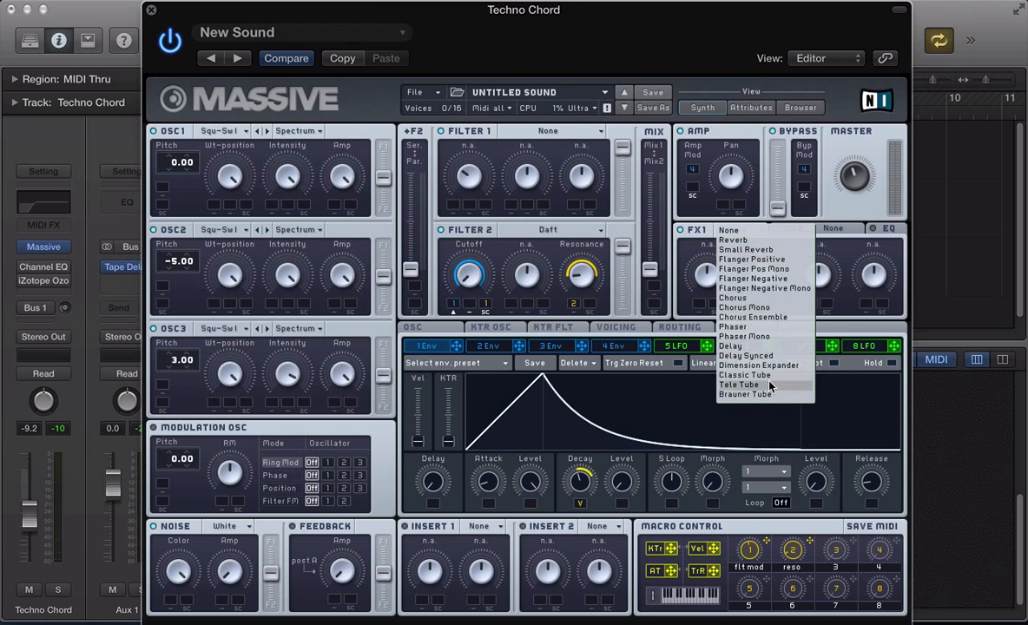
pyautogui.click(710, 340)
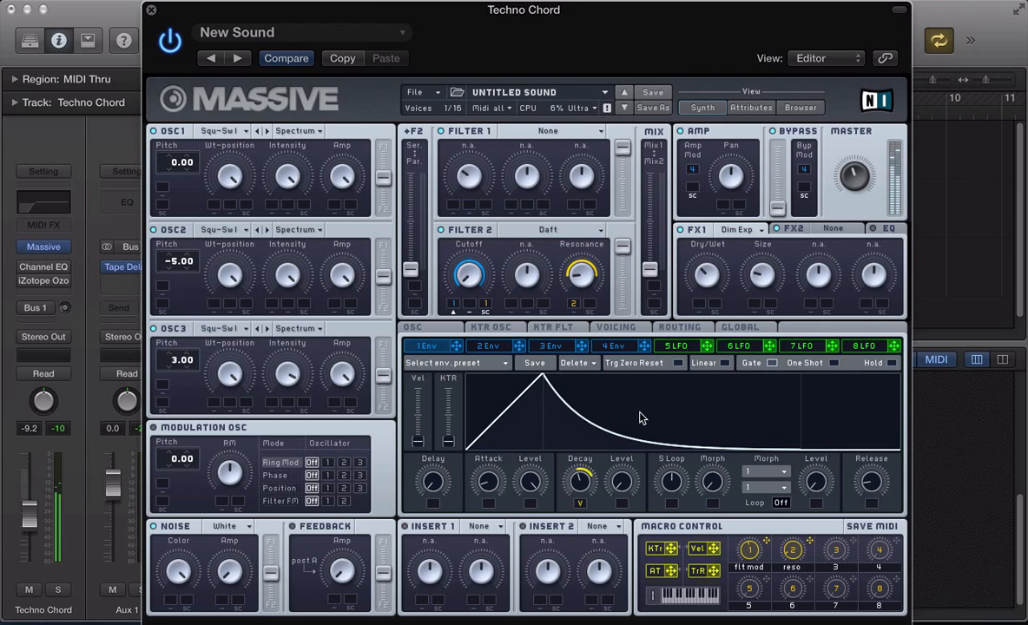
pyautogui.click(831, 228)
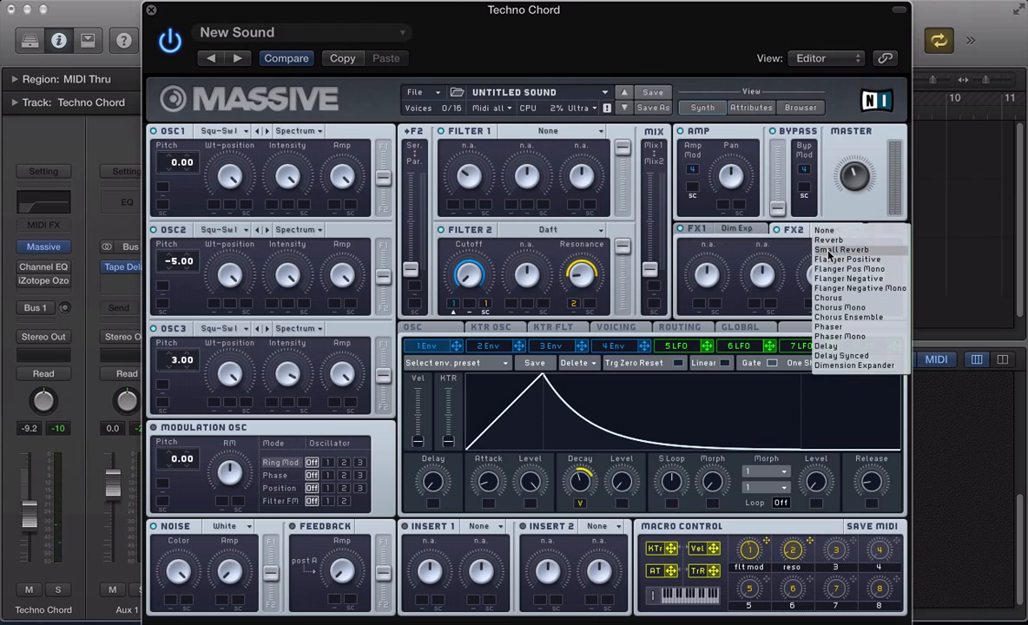
pyautogui.click(830, 239)
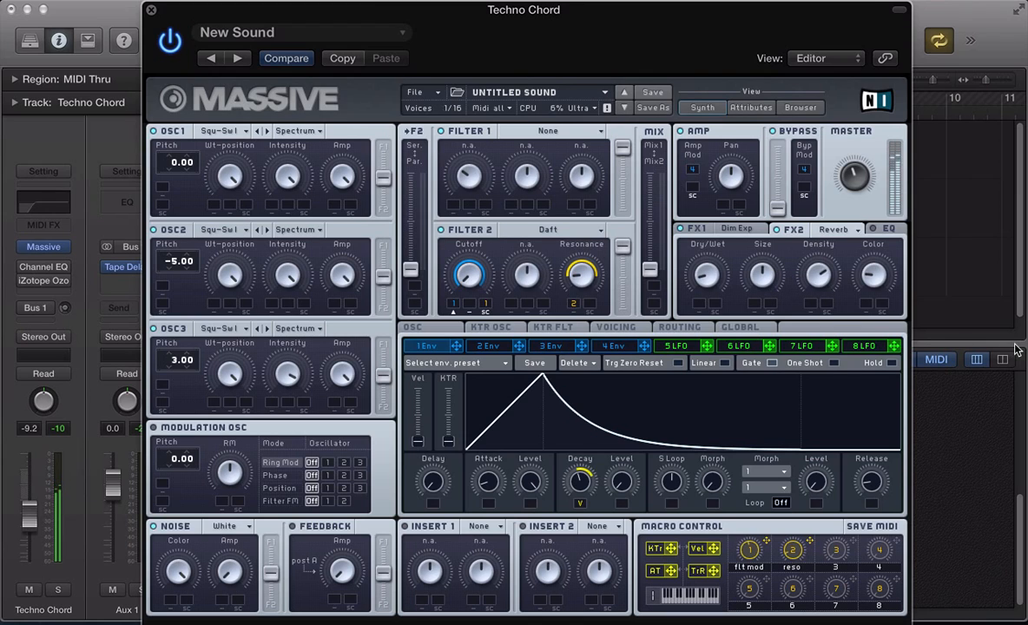
pyautogui.click(886, 229)
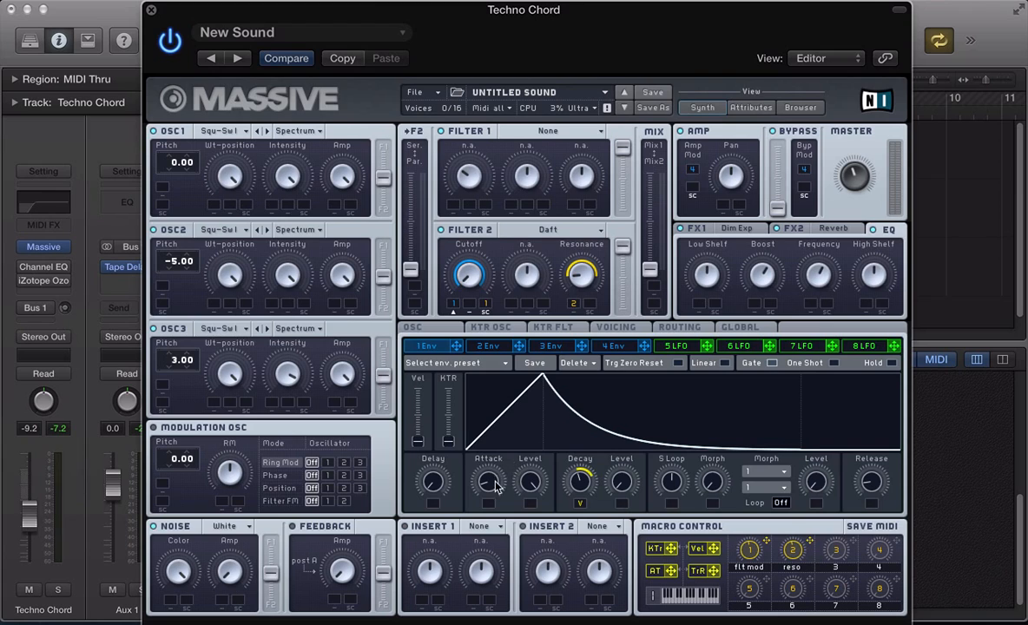
# - Drag envelope 1's attack point longer, then trim the Attack knob back slightly
pyautogui.moveTo(460, 445); pyautogui.dragTo(501, 450)
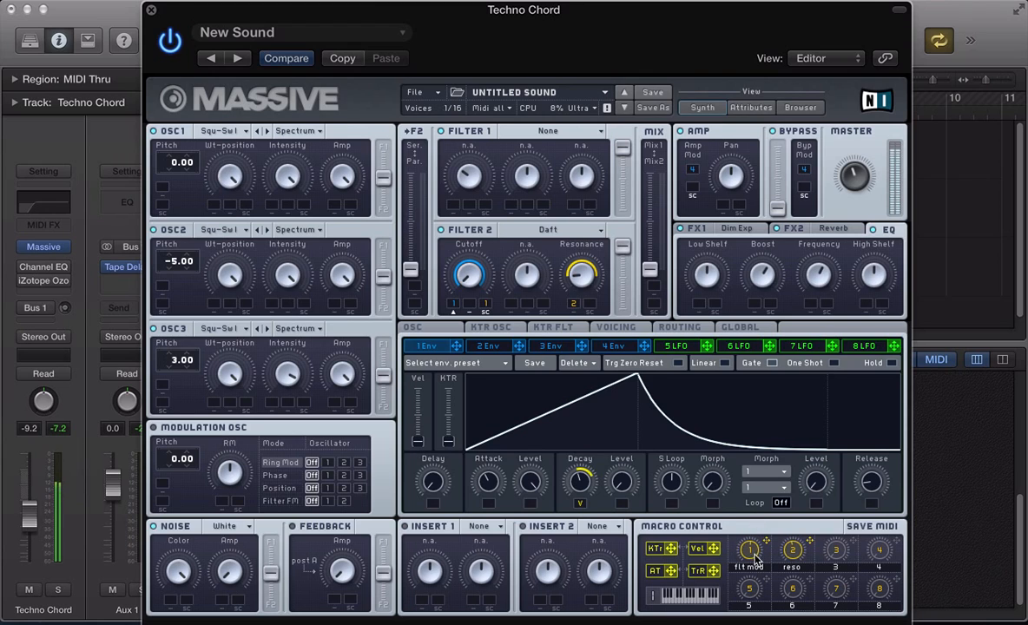
pyautogui.moveTo(488, 482)
pyautogui.mouseDown()
pyautogui.moveTo(488, 513)
pyautogui.moveTo(491, 480)
pyautogui.mouseUp()
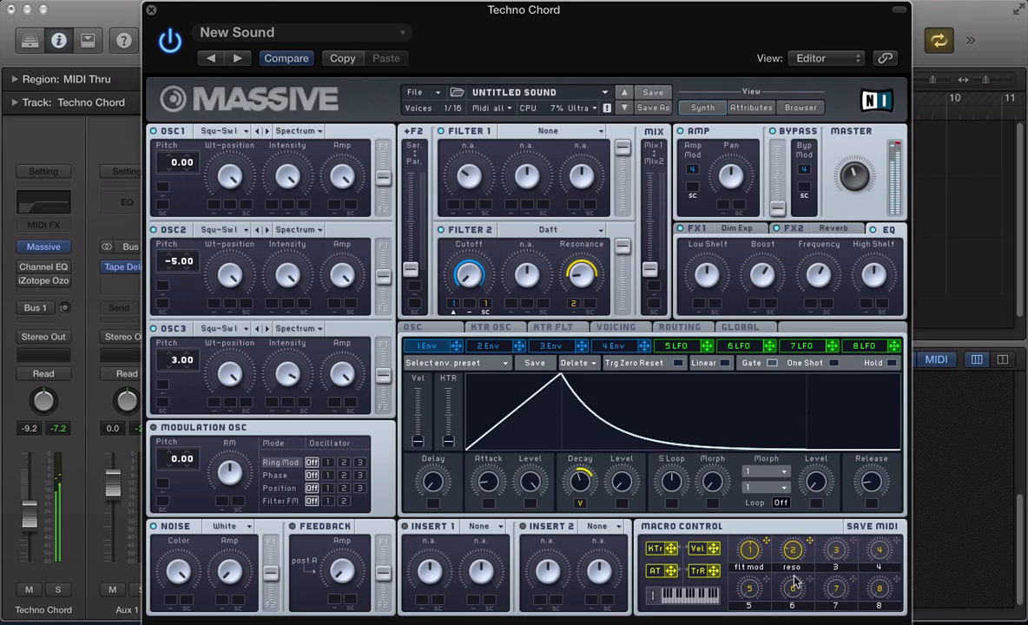
# - Re-enable the Channel EQ, close its window, and open the Ozone imager window moved aside
pyautogui.click(43, 266)
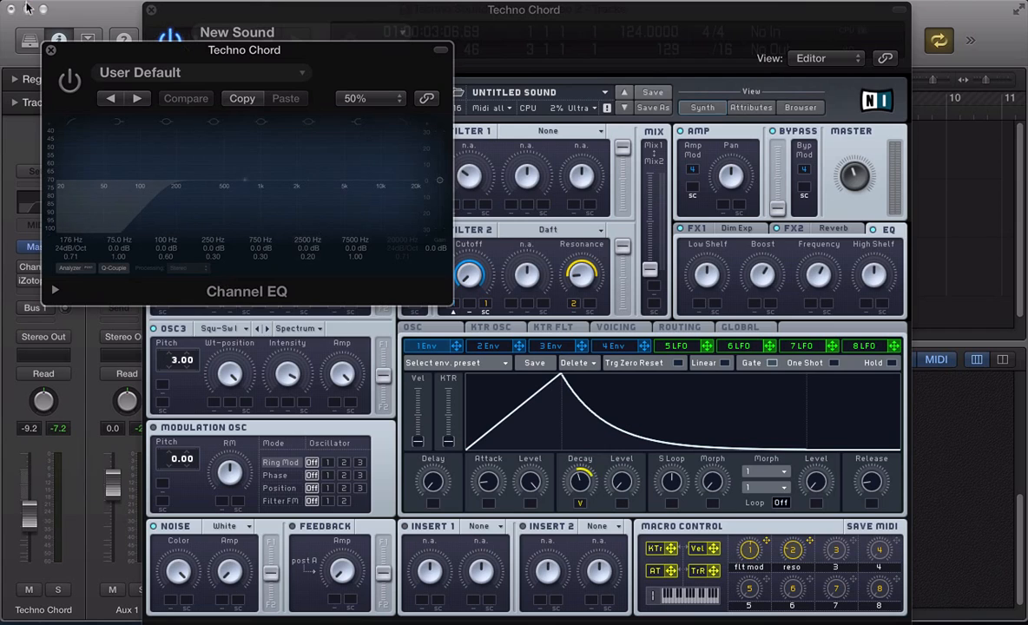
pyautogui.click(69, 83)
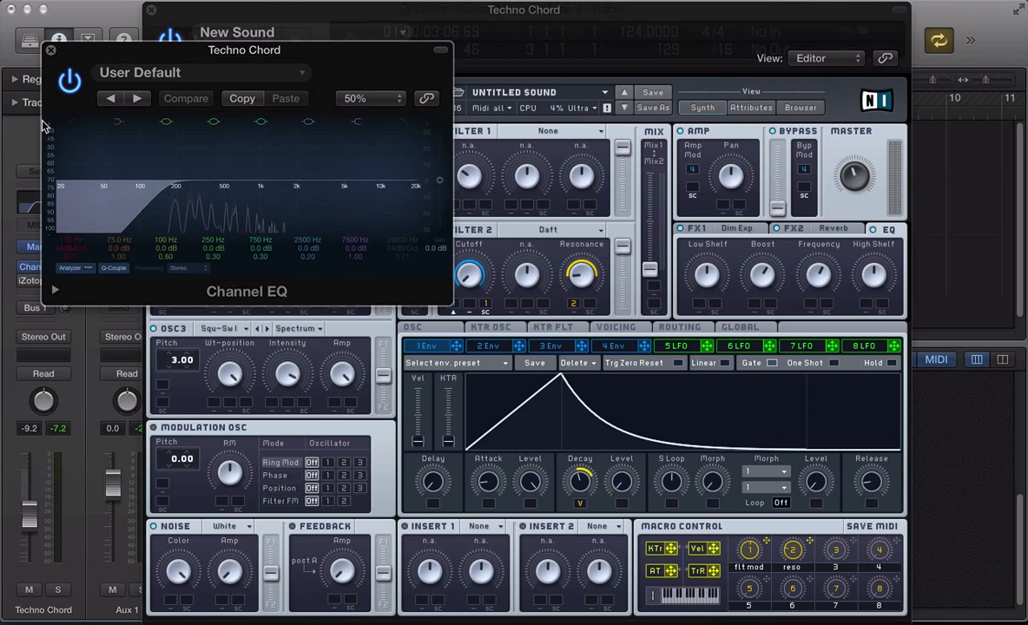
pyautogui.click(50, 50)
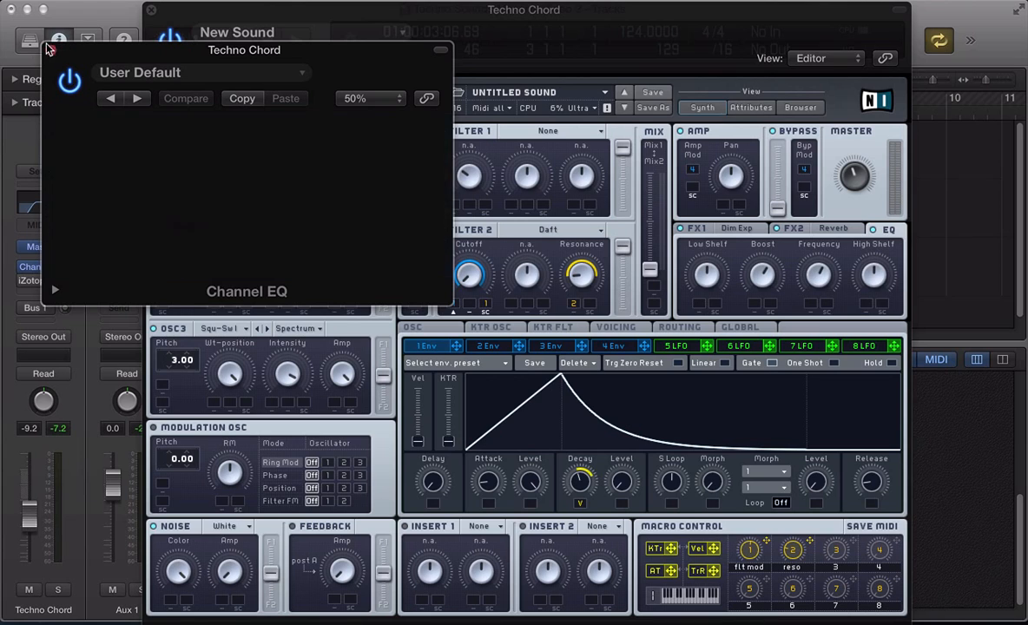
pyautogui.click(43, 280)
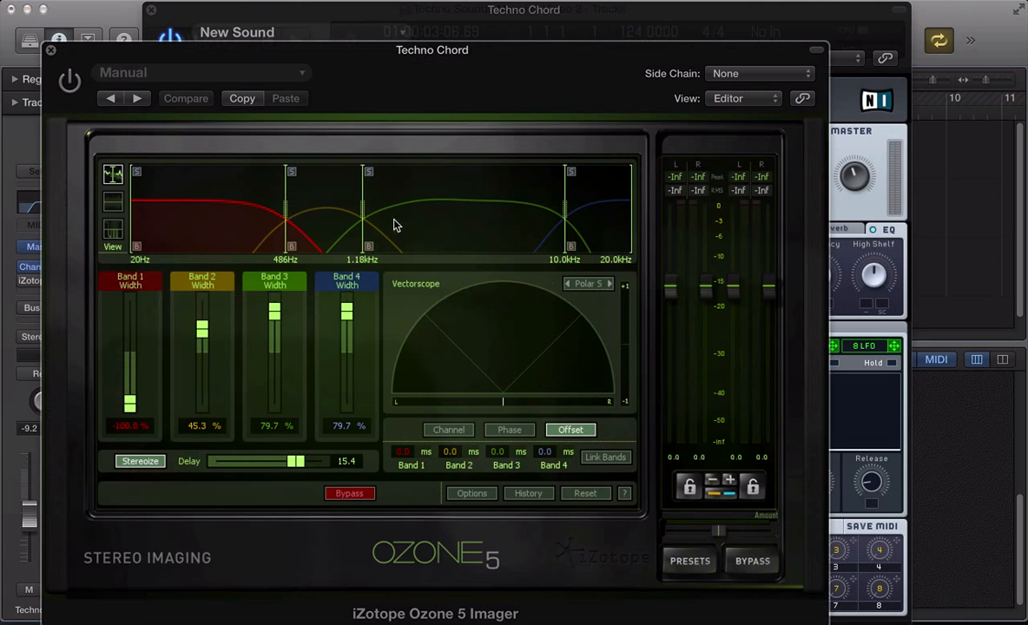
pyautogui.moveTo(291, 54); pyautogui.dragTo(364, 19)
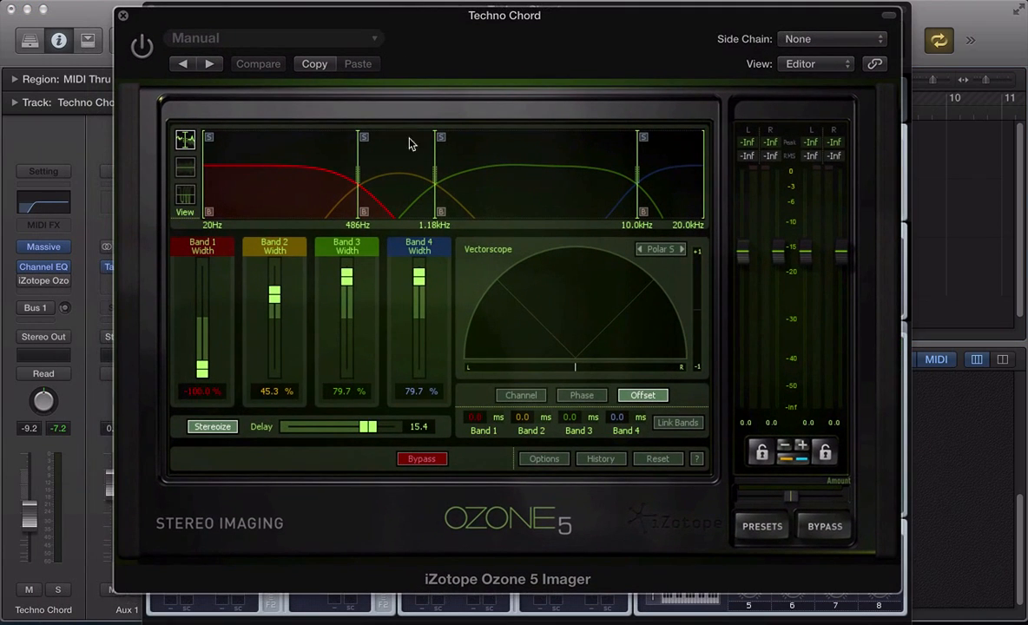
# - Insert a stereo Sample Delay after Ozone with the right channel delayed 303 samples
pyautogui.click(42, 290)
pyautogui.moveTo(89, 336)
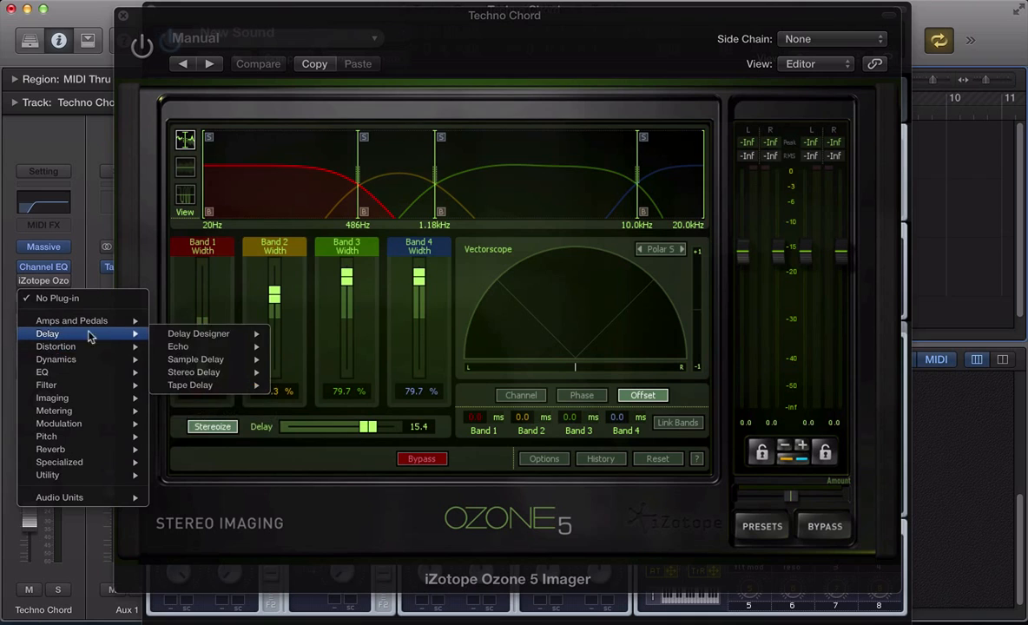
pyautogui.moveTo(205, 376)
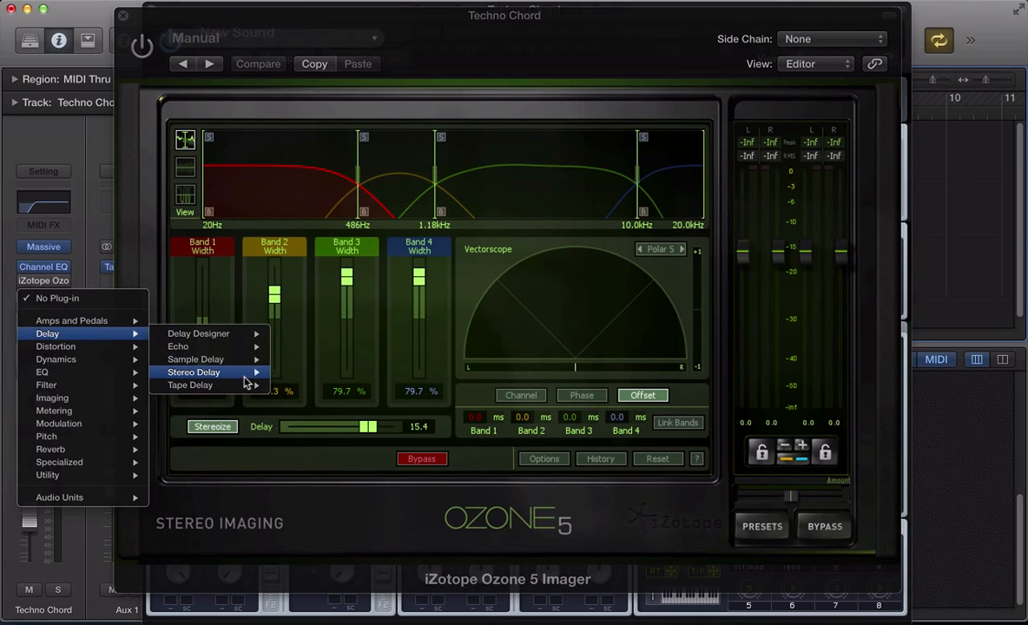
pyautogui.moveTo(247, 360)
pyautogui.click(295, 362)
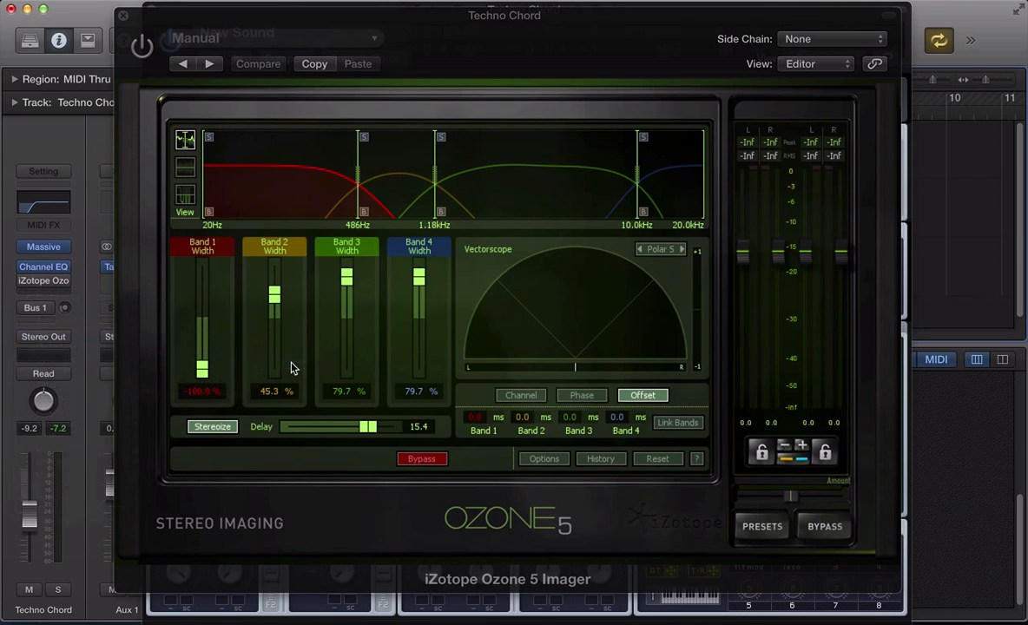
pyautogui.moveTo(310, 178); pyautogui.dragTo(313, 181)
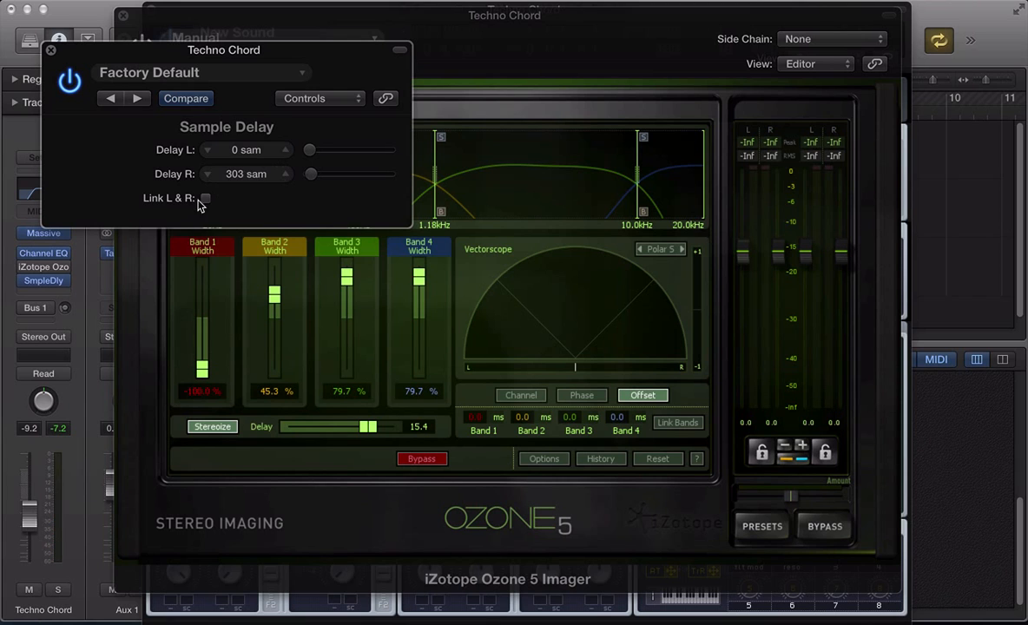
# - Hide the plug-in windows, scroll the mixer up, and open the Output channel's Gain plug-in
pyautogui.press('v')
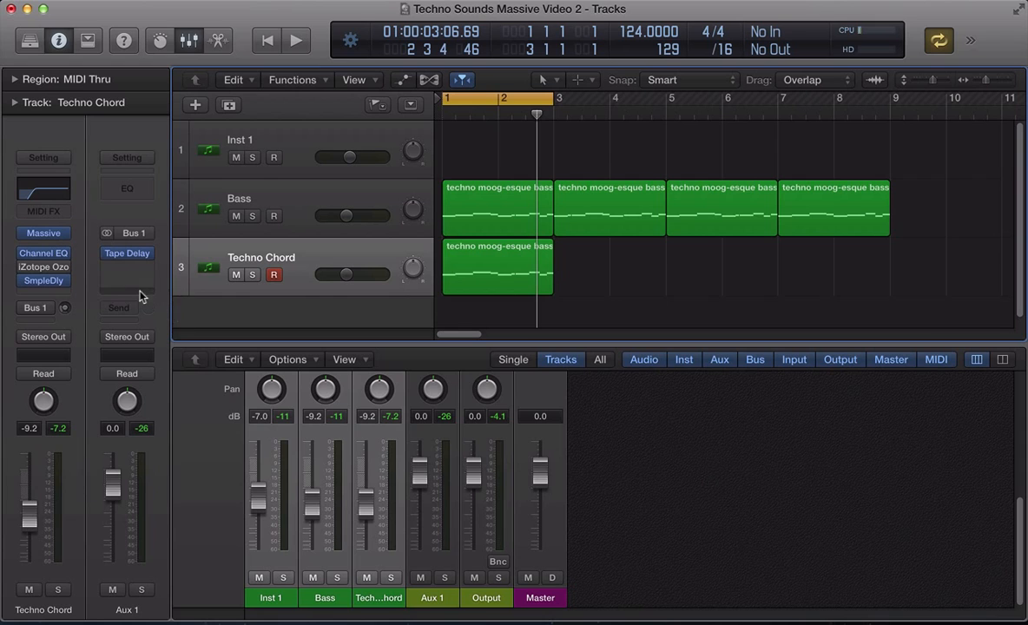
pyautogui.scroll(5, 521, 451)
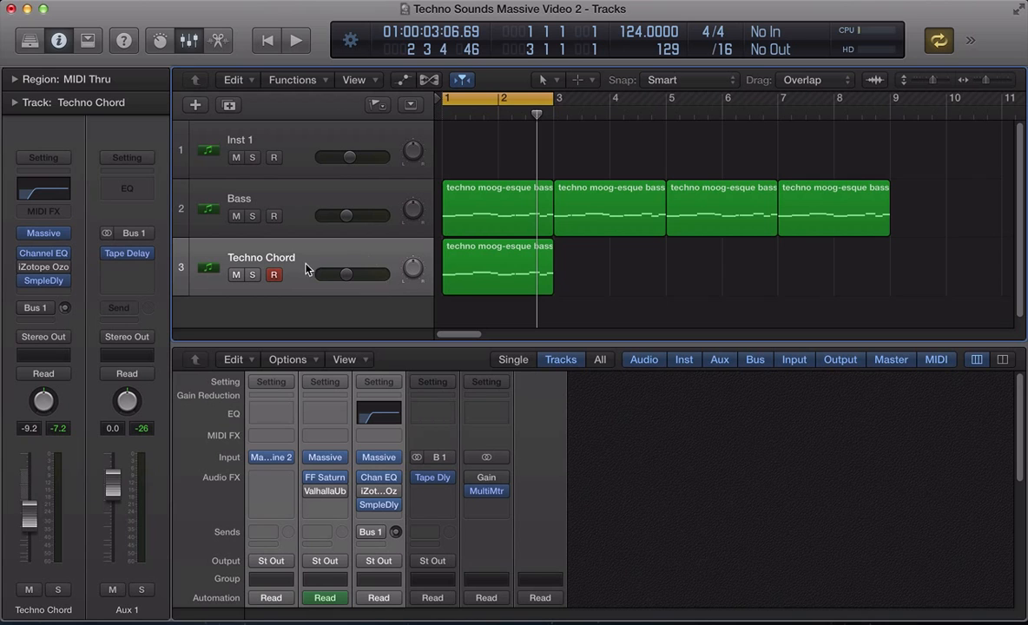
pyautogui.moveTo(476, 482)
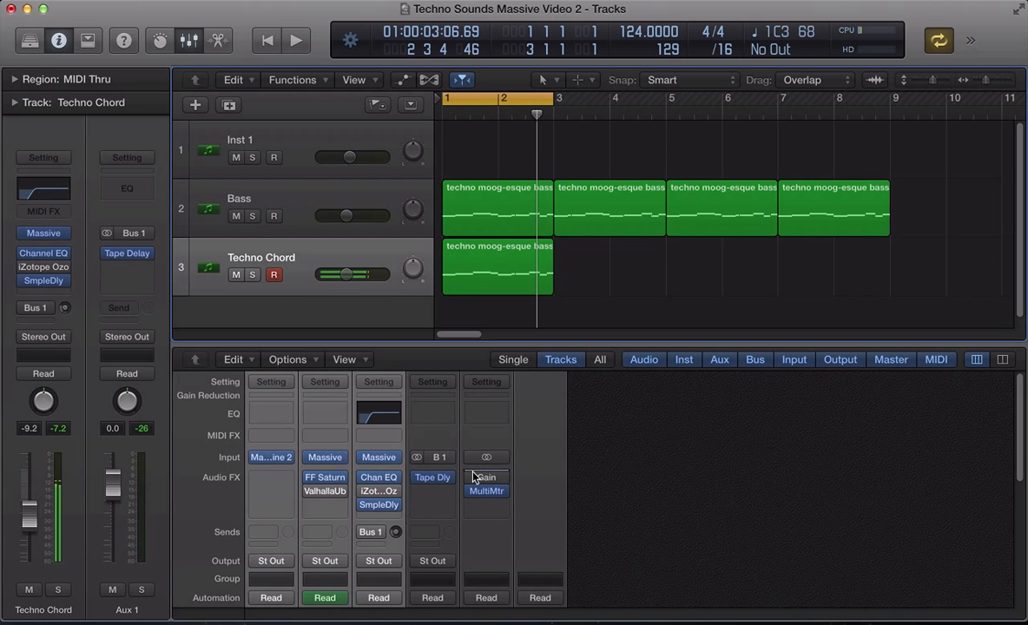
pyautogui.click(480, 478)
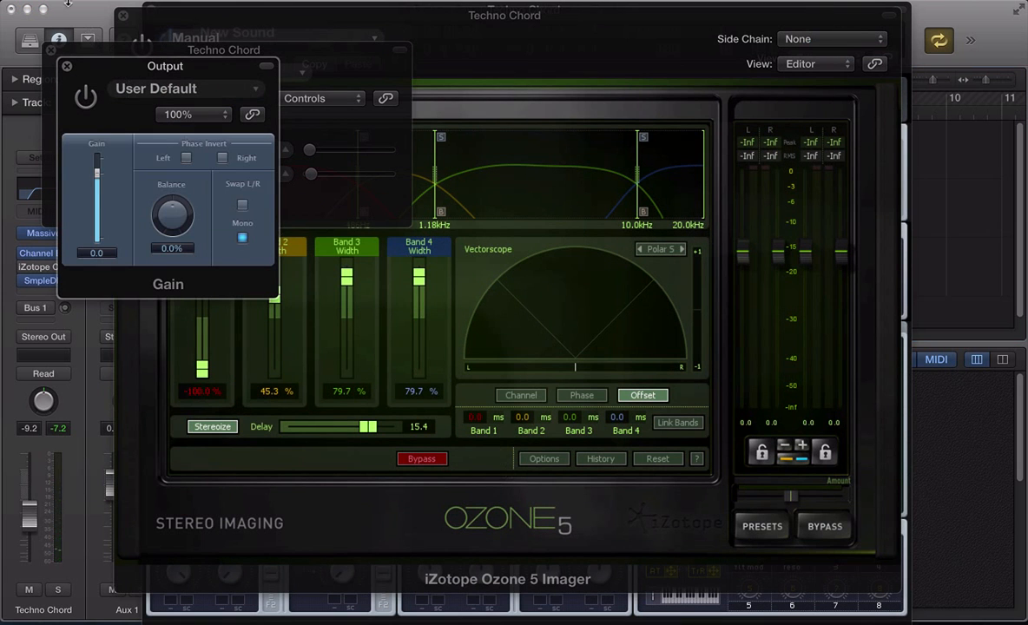
# - Close the Channel EQ, Ozone Imager and Massive plug-in windows
pyautogui.click(51, 50)
pyautogui.click(123, 15)
pyautogui.click(150, 7)
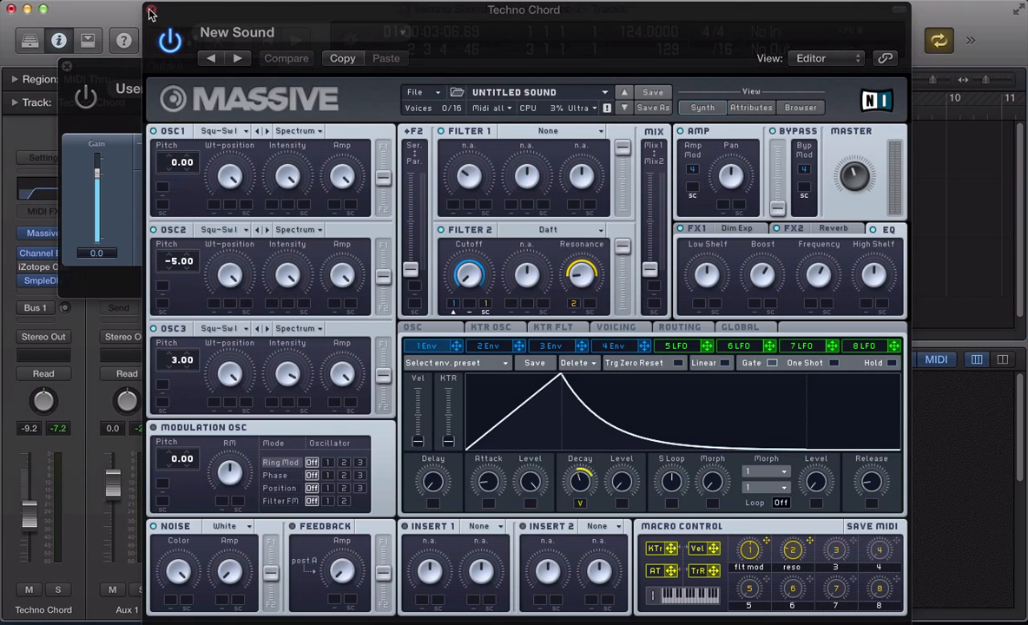
# - Set the output Gain plug-in to Mono, toggle its power on/off/on to compare, then close it
pyautogui.moveTo(145, 78); pyautogui.dragTo(573, 88)
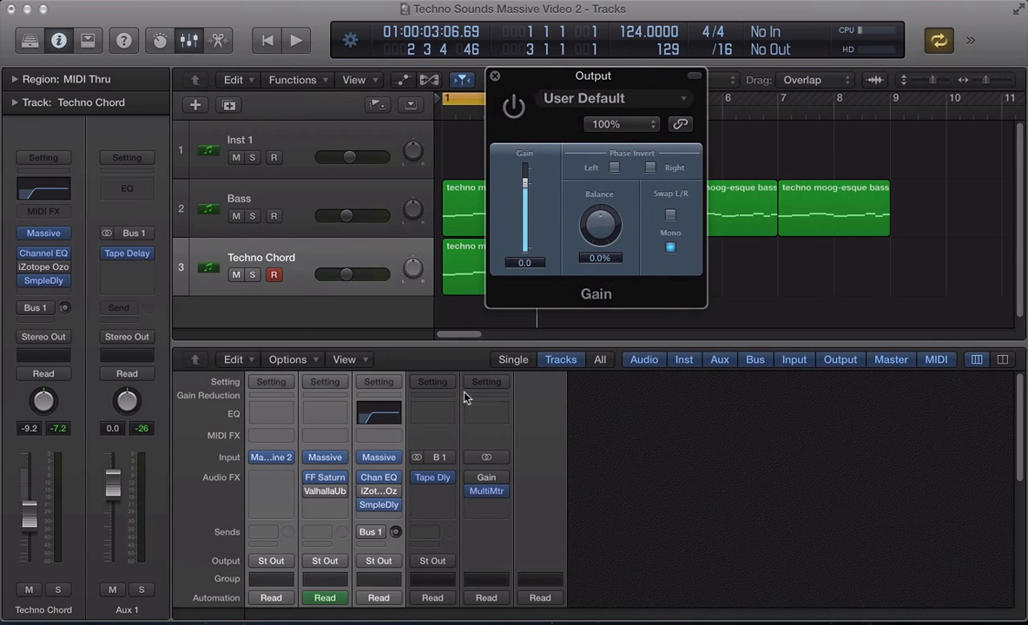
pyautogui.click(672, 249)
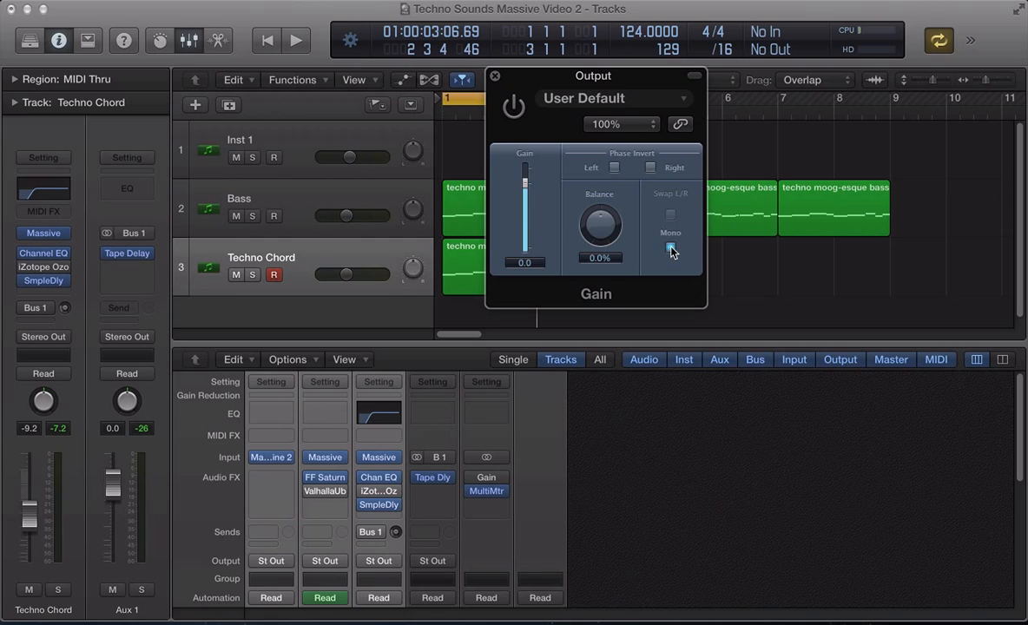
pyautogui.click(514, 107)
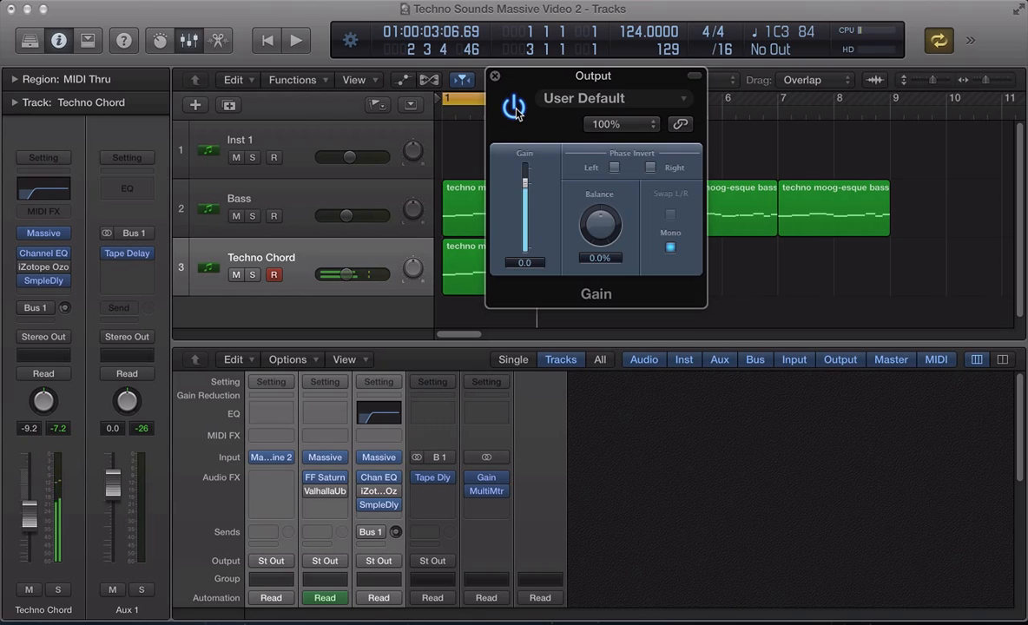
pyautogui.click(515, 108)
pyautogui.click(515, 108)
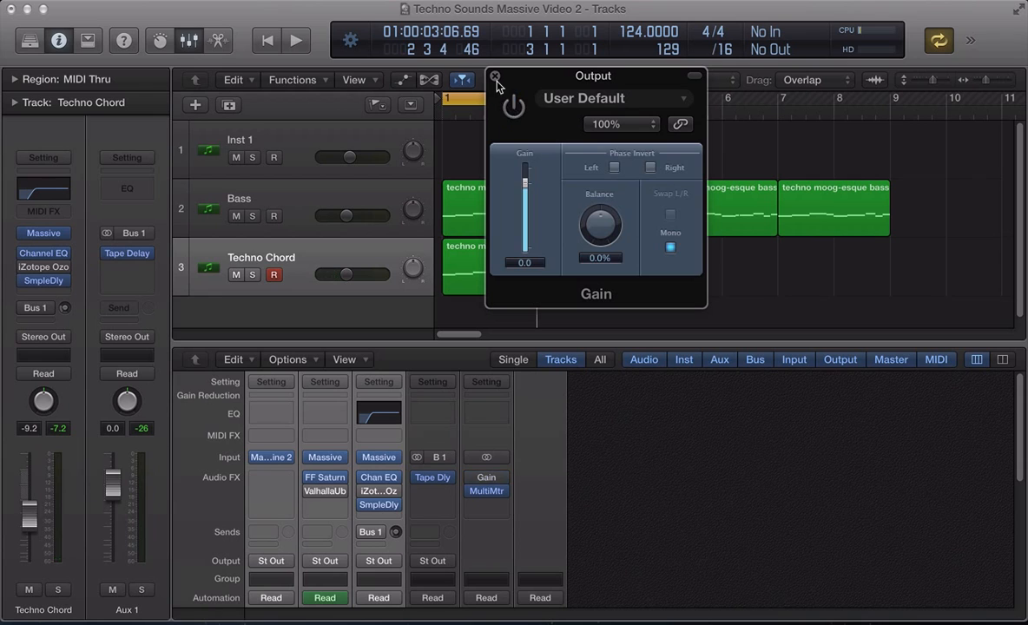
pyautogui.click(494, 77)
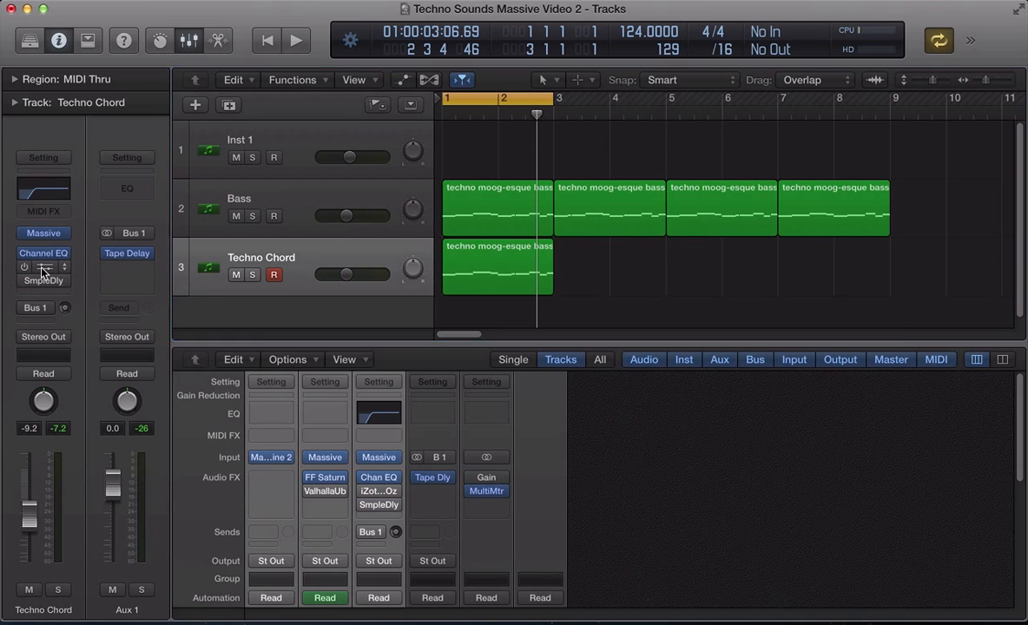
# - Open the Techno Chord's Ozone Imager and switch it on
pyautogui.click(43, 269)
pyautogui.moveTo(365, 24); pyautogui.dragTo(409, 26)
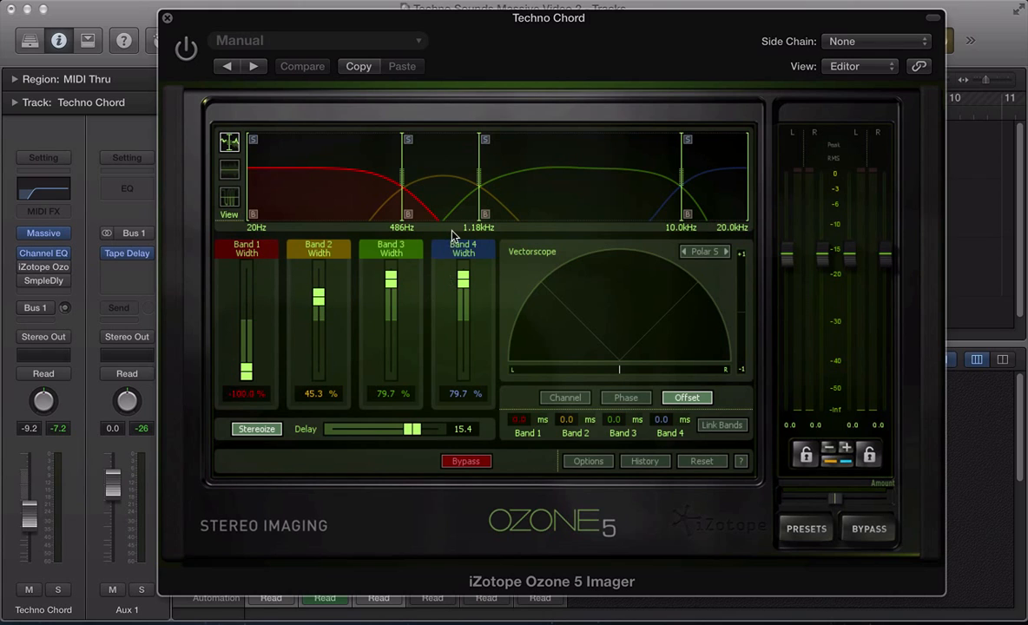
pyautogui.click(185, 50)
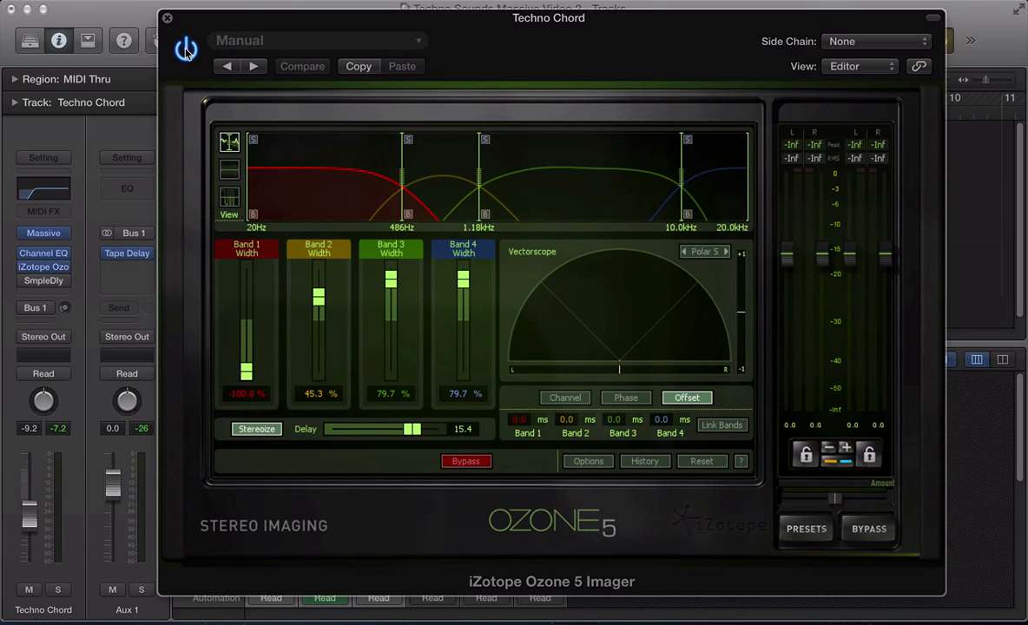
# - Play the chord, briefly bypassing the imager to compare, then stop and replay
pyautogui.press('space')
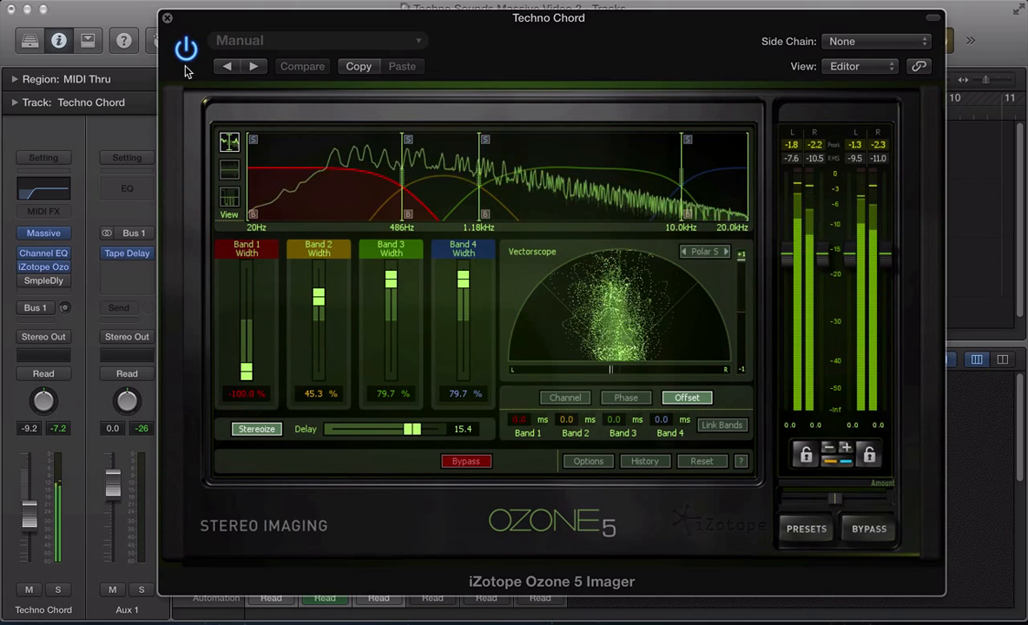
pyautogui.click(185, 56)
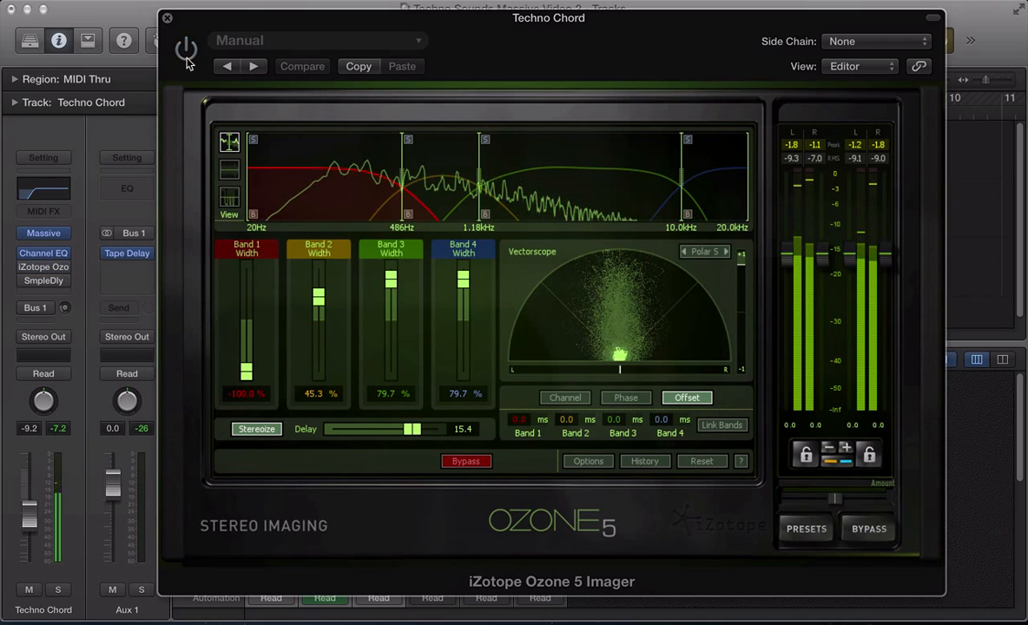
pyautogui.click(186, 55)
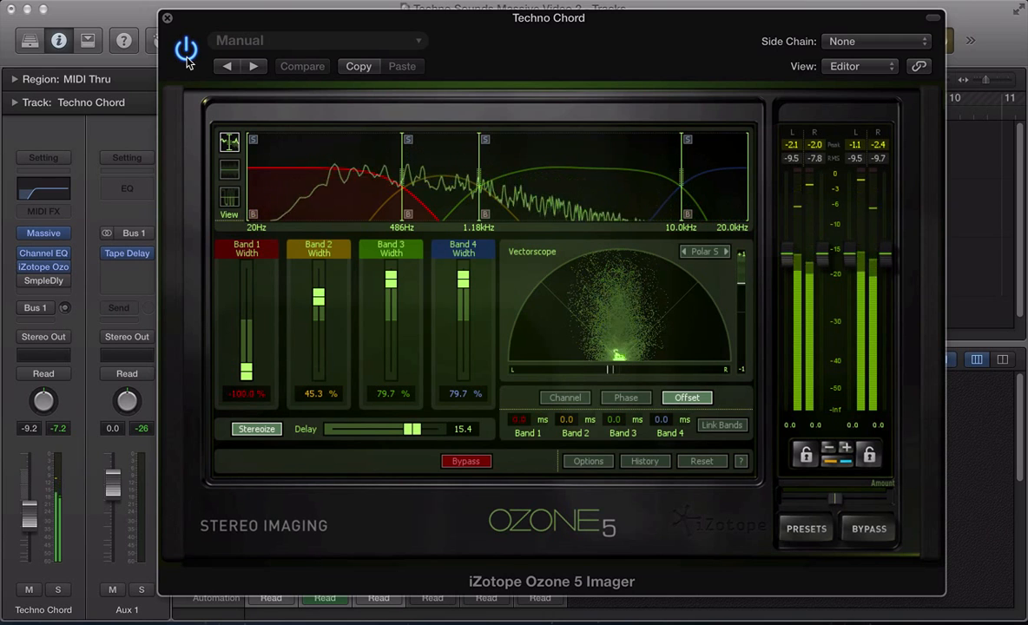
pyautogui.press('space')
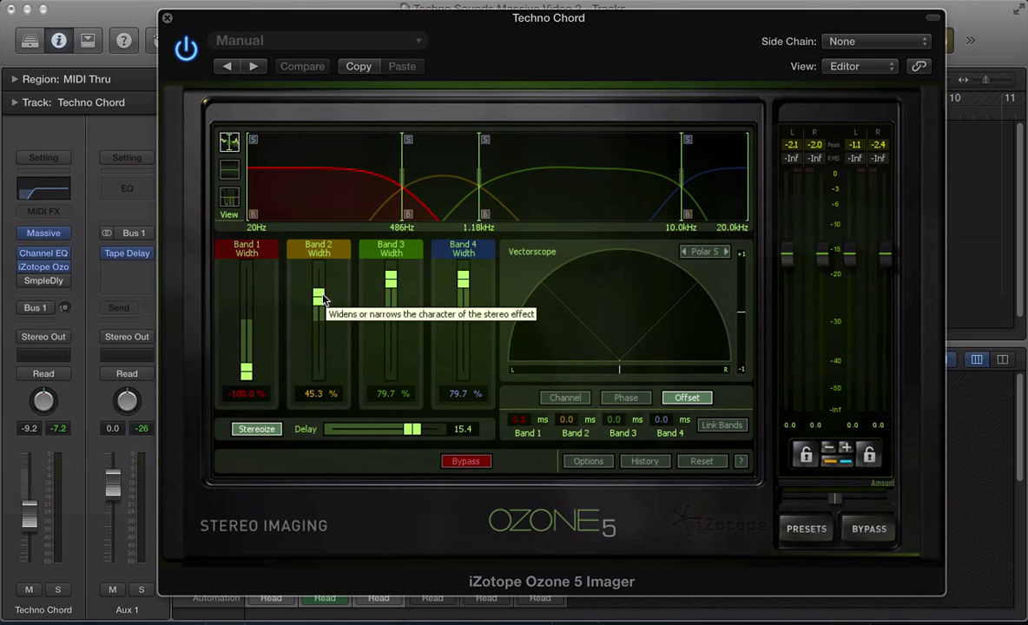
pyautogui.press('space')
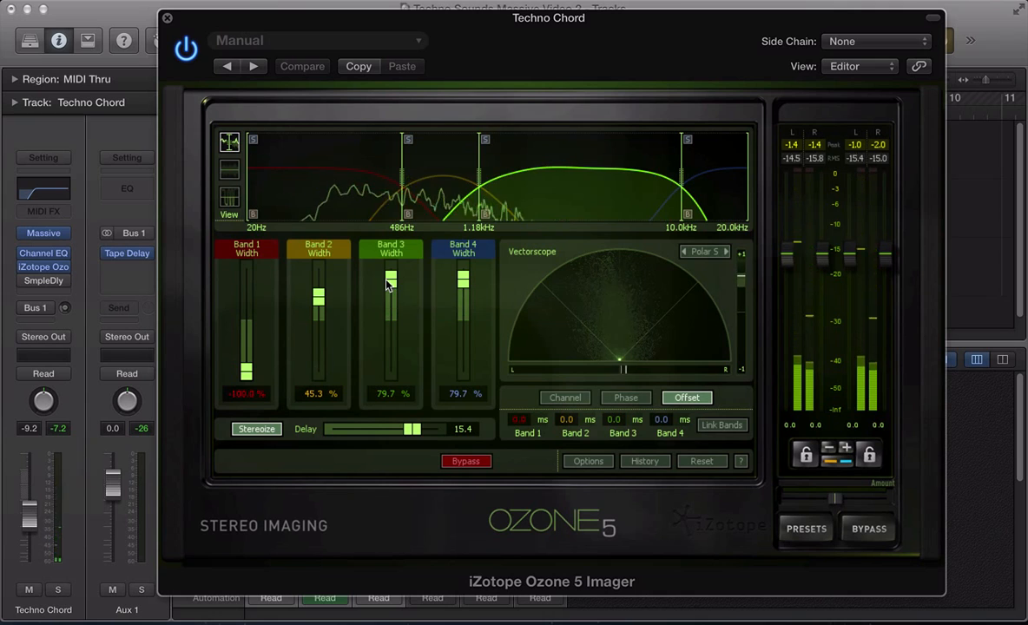
# - Widen Band 3 to 82.8%, compare Stereoize off and on, set its delay to 18.0, hide the window
pyautogui.moveTo(389, 284)
pyautogui.mouseDown()
pyautogui.moveTo(390, 305)
pyautogui.moveTo(391, 254)
pyautogui.moveTo(391, 317)
pyautogui.moveTo(392, 270)
pyautogui.moveTo(393, 283)
pyautogui.mouseUp()
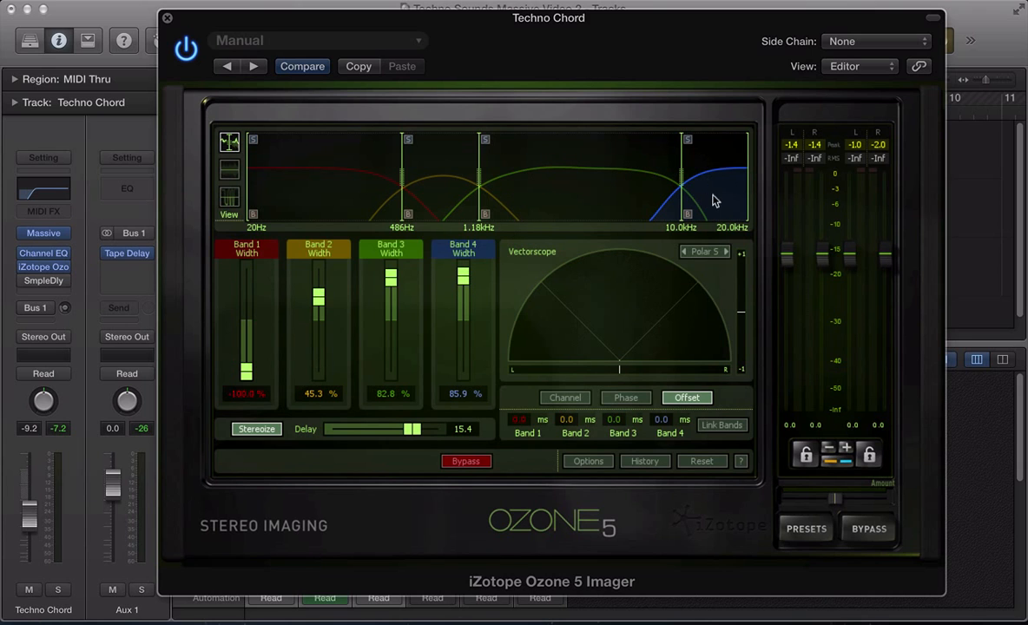
pyautogui.press('space')
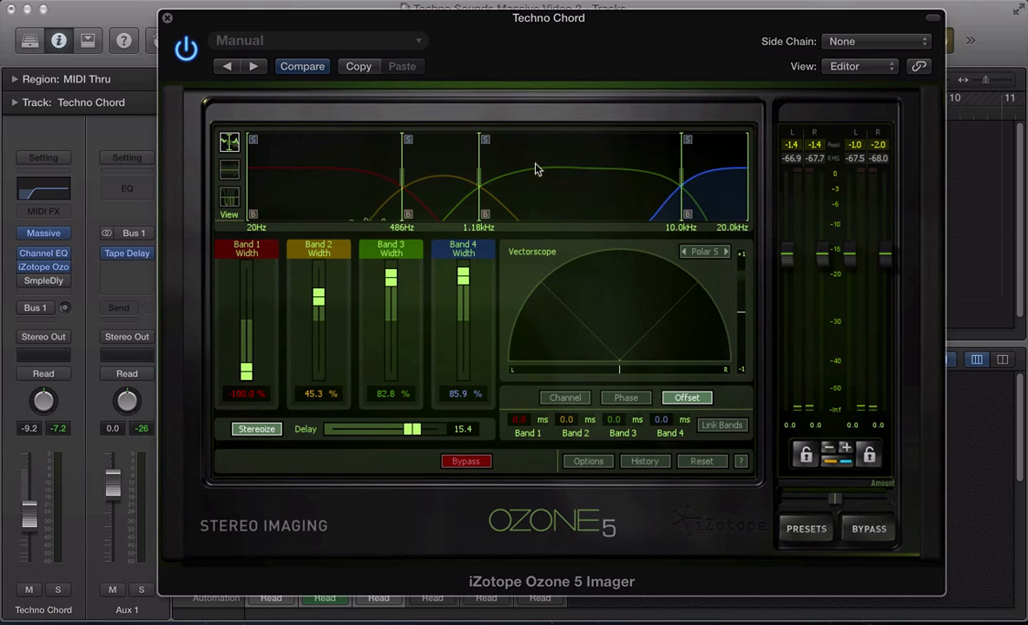
pyautogui.click(255, 430)
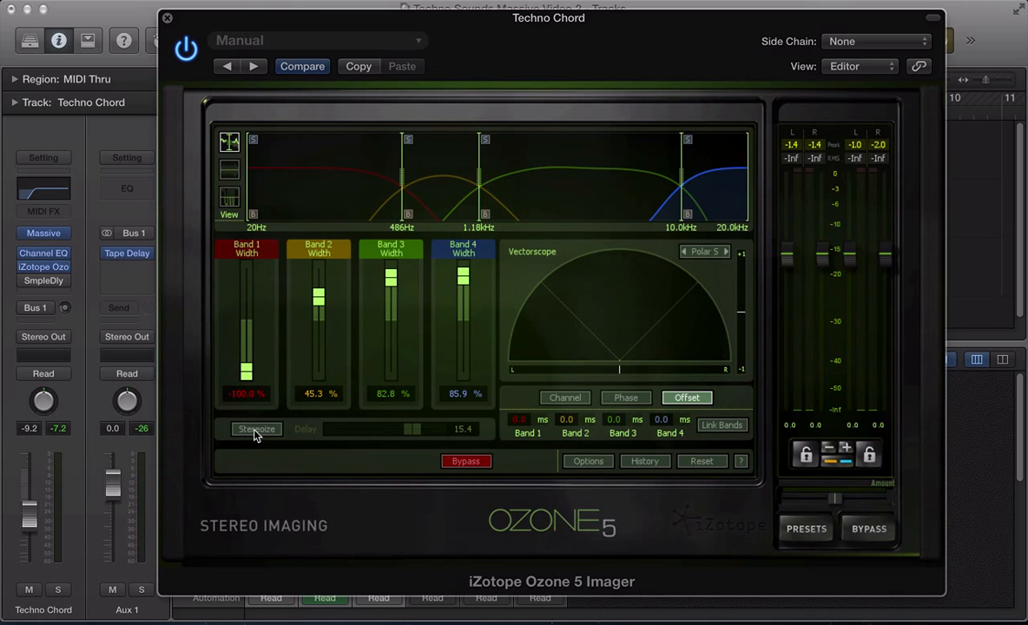
pyautogui.click(254, 429)
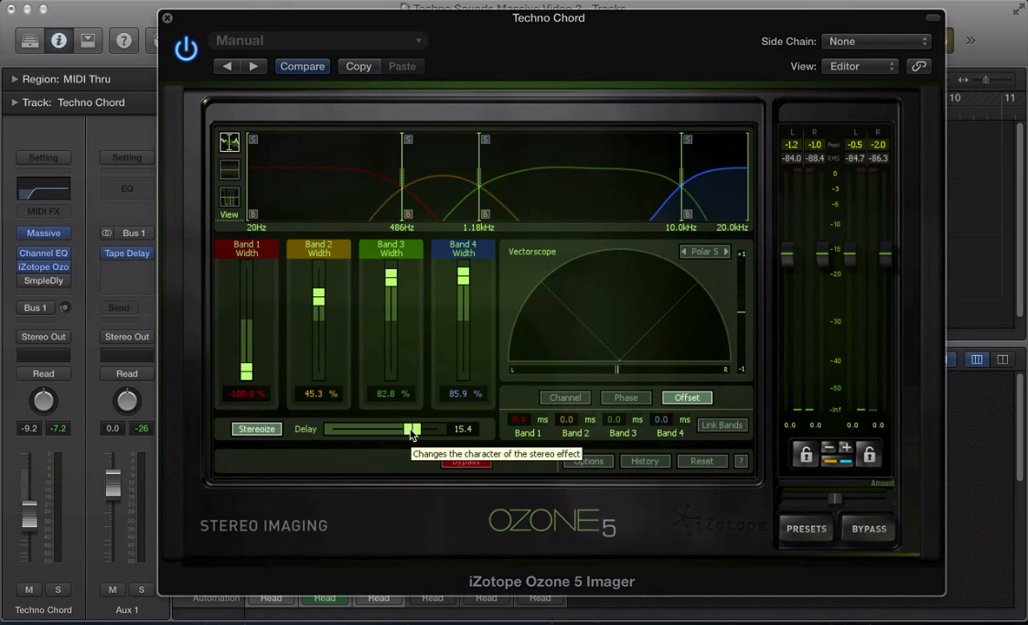
pyautogui.moveTo(412, 431)
pyautogui.mouseDown()
pyautogui.moveTo(435, 432)
pyautogui.moveTo(317, 429)
pyautogui.moveTo(438, 443)
pyautogui.moveTo(426, 441)
pyautogui.mouseUp()
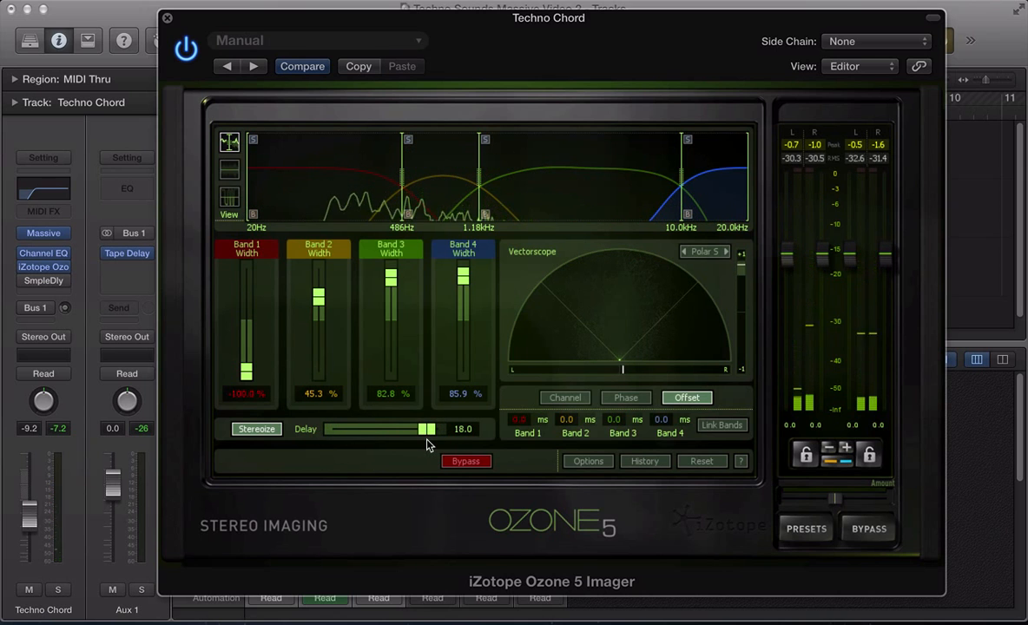
pyautogui.press('super+w')
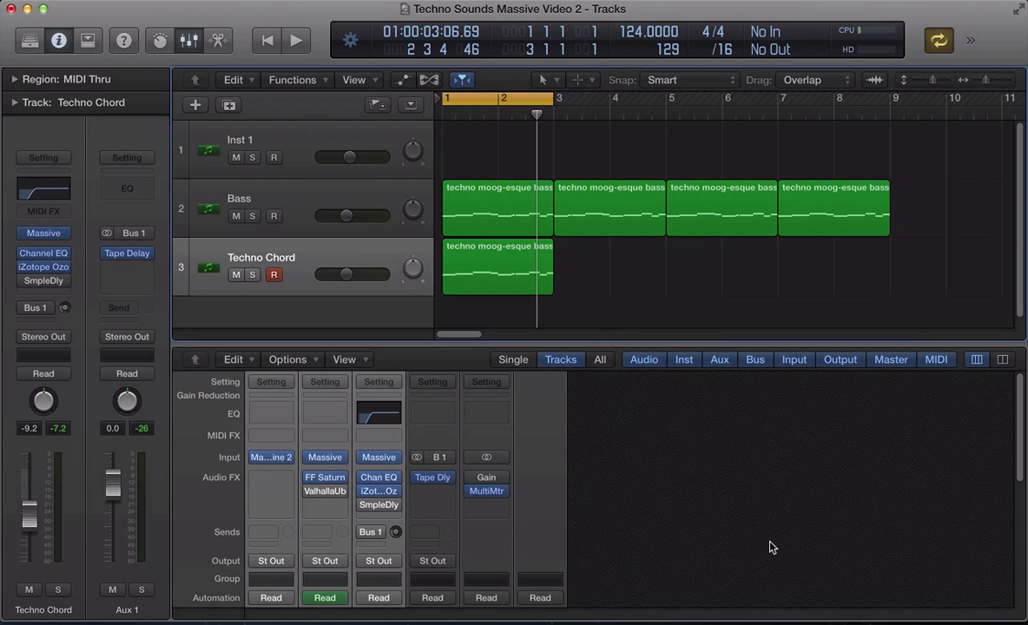
# - Switch the output Gain mono check on, then bypass it, and close the Gain and Ozone windows
pyautogui.scroll(-4, 768, 547)
pyautogui.scroll(4, 768, 547)
pyautogui.click(488, 479)
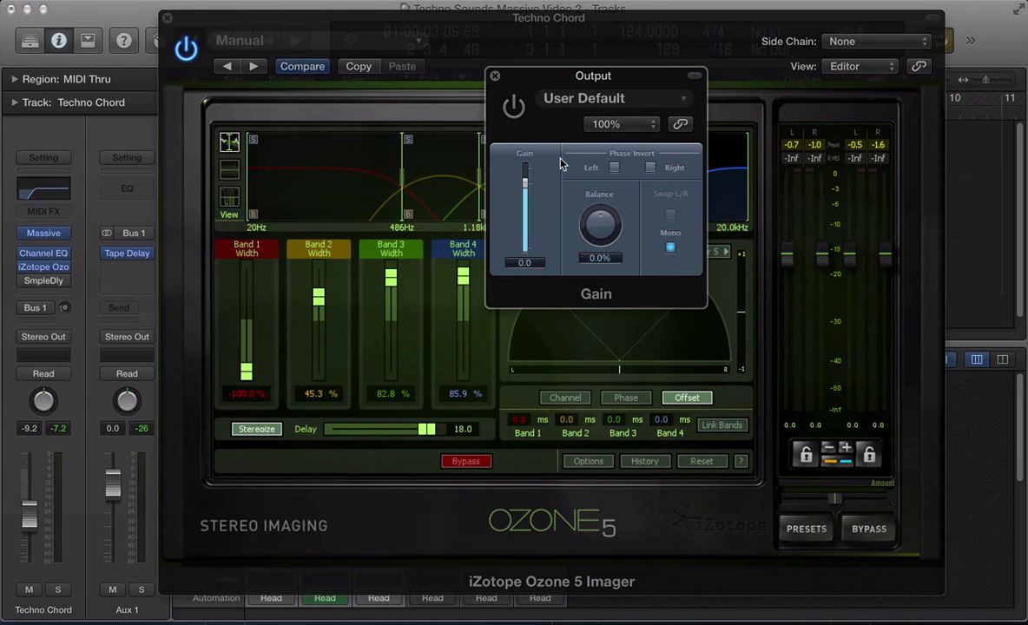
pyautogui.click(514, 106)
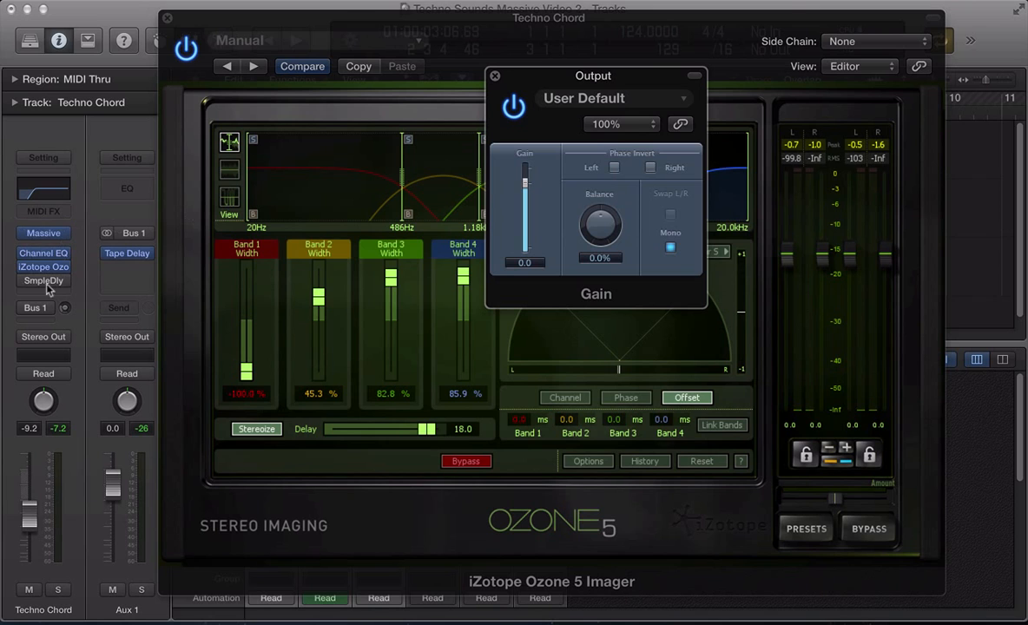
pyautogui.click(517, 116)
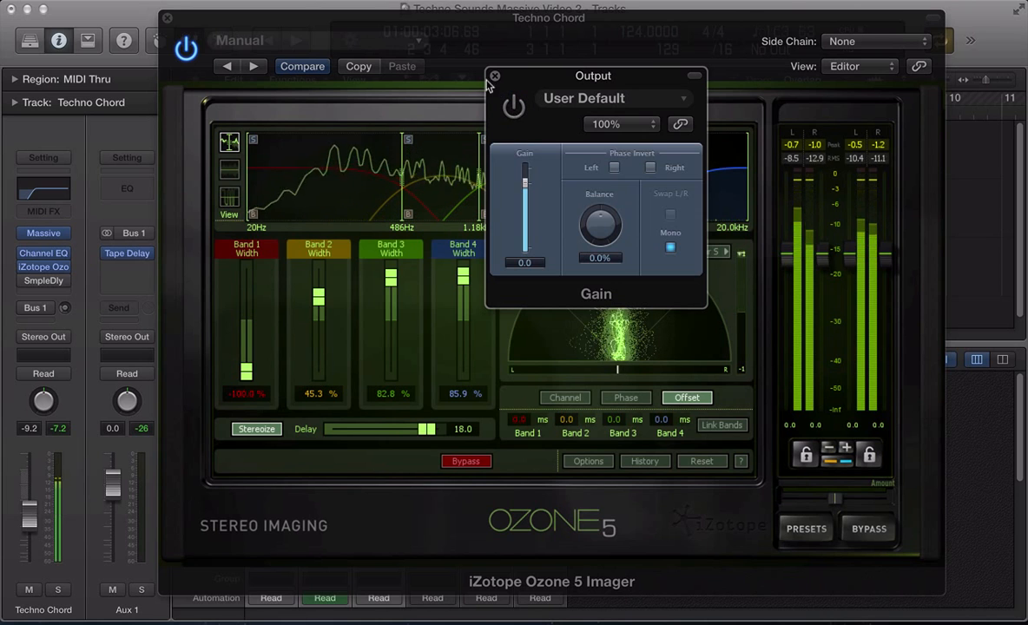
pyautogui.click(495, 76)
pyautogui.click(167, 18)
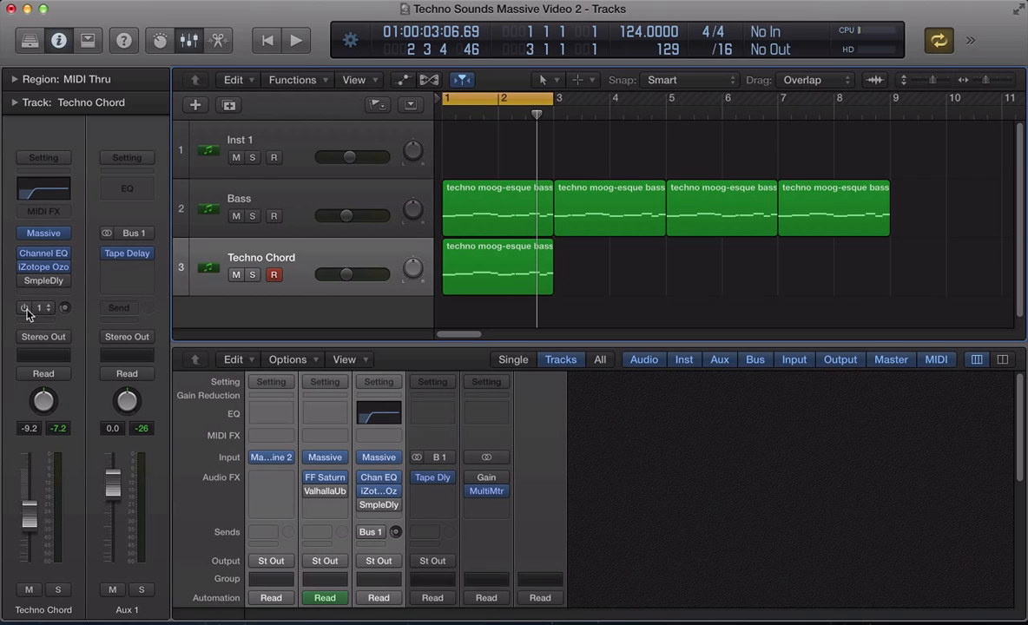
# - Set the Aux 1 Tape Delay to the third note division
pyautogui.click(130, 254)
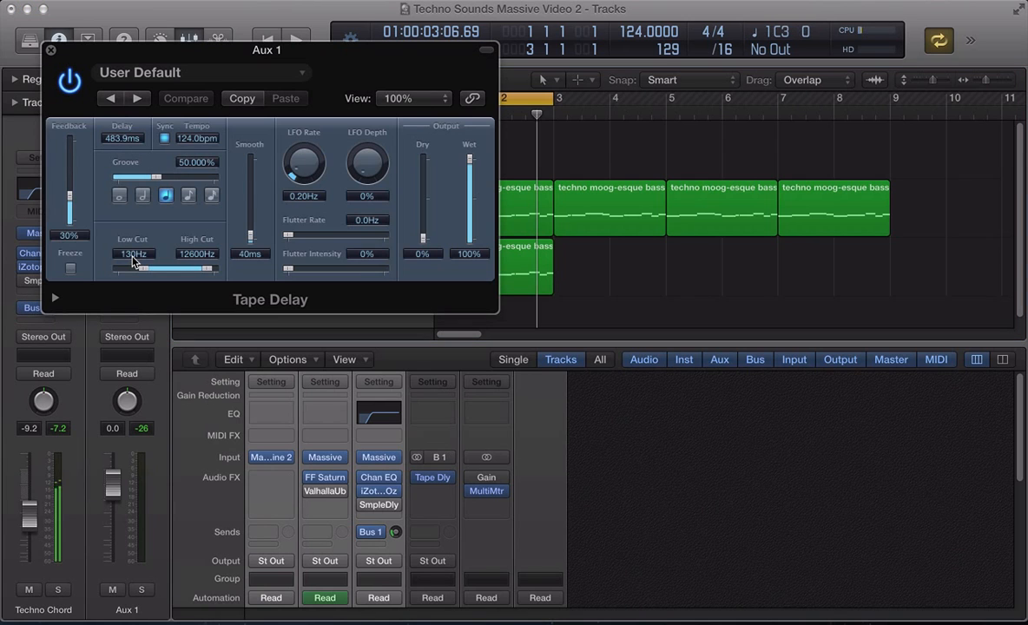
pyautogui.moveTo(261, 51); pyautogui.dragTo(661, 26)
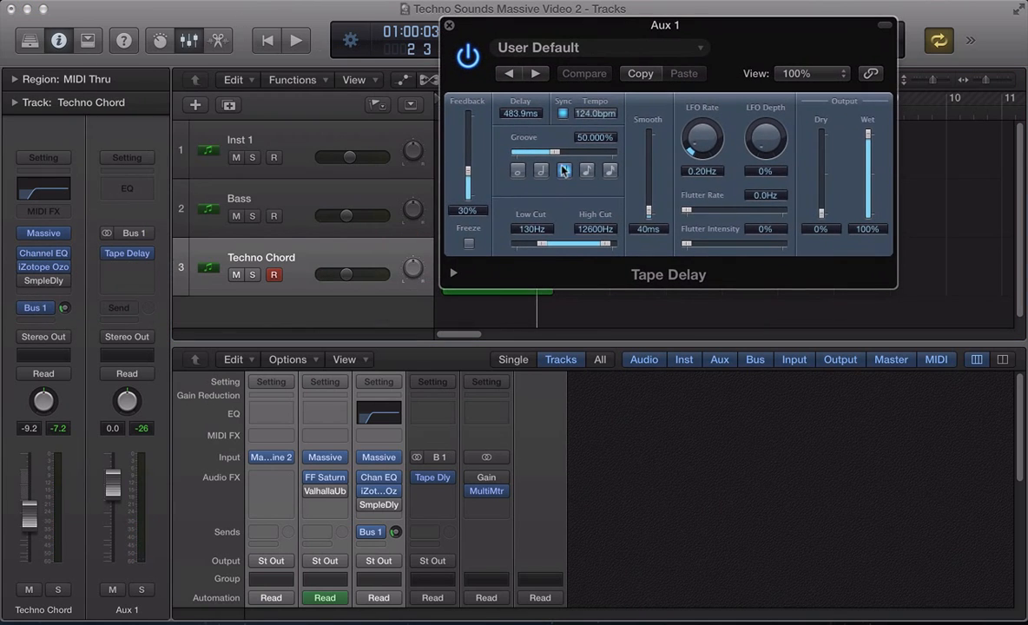
pyautogui.click(564, 170)
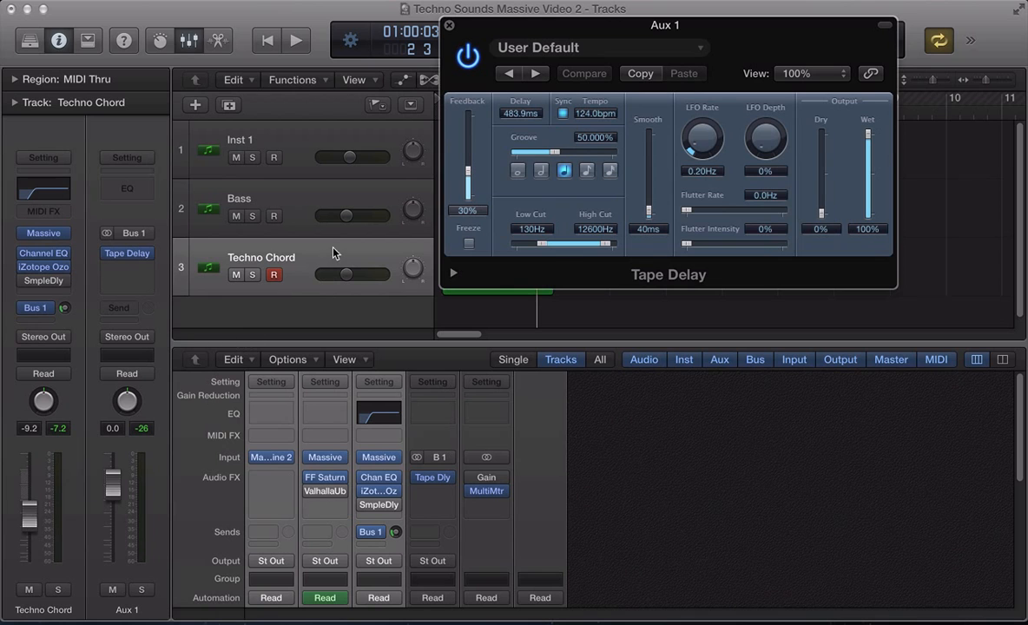
# - Solo Techno Chord, sweep Massive's flt mod macro knob, and hide the plug-in windows
pyautogui.click(252, 275)
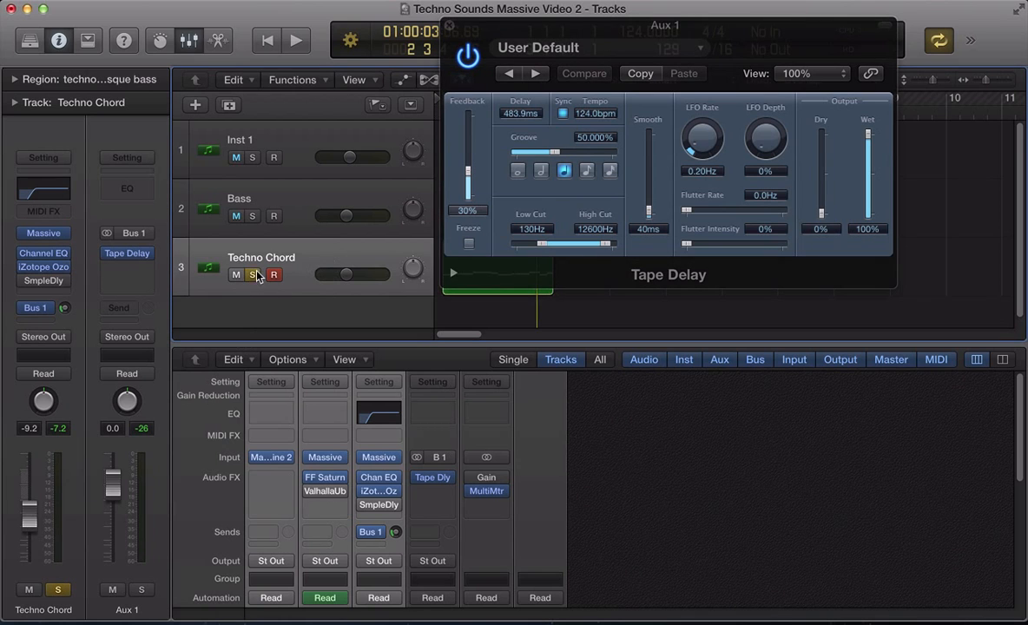
pyautogui.click(43, 233)
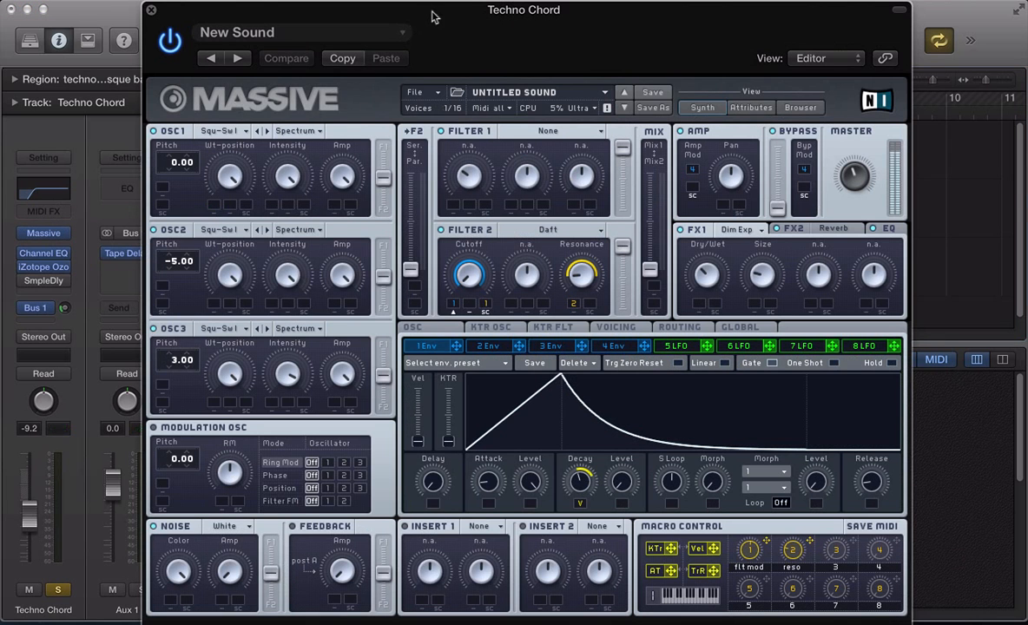
pyautogui.moveTo(432, 14); pyautogui.dragTo(438, 14)
pyautogui.moveTo(748, 548); pyautogui.dragTo(746, 586)
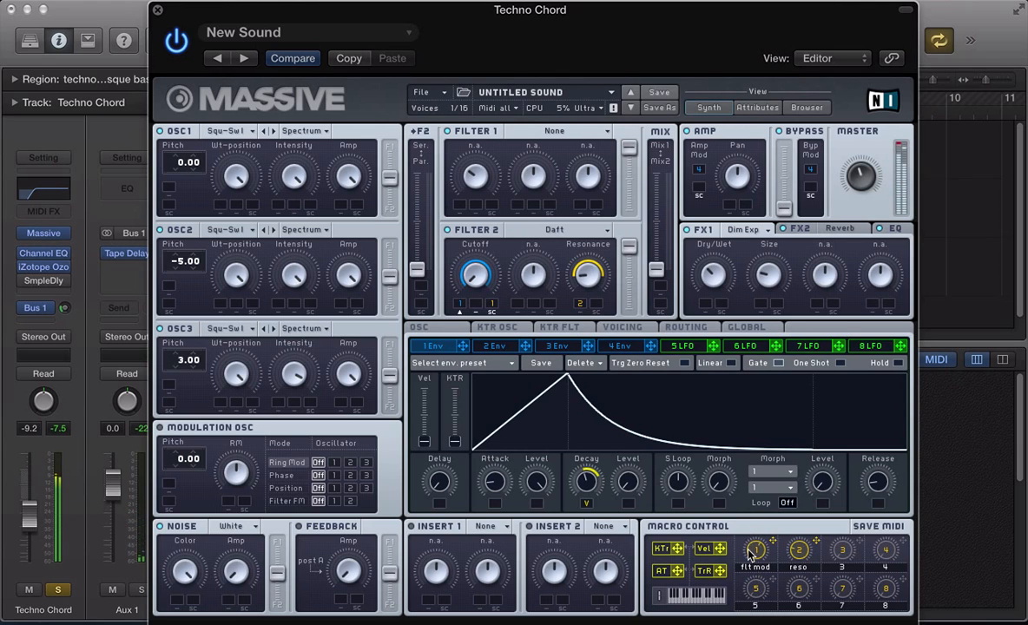
pyautogui.press('super+w')
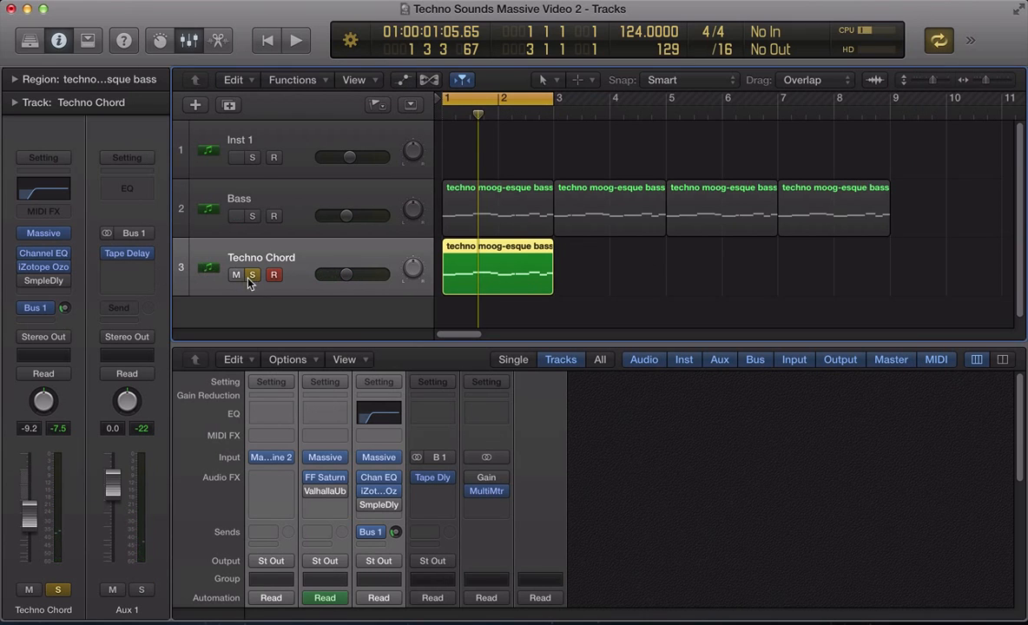
# - Unsolo Techno Chord, select the Bass track, play from bar 1, and show the Massive window again
pyautogui.click(252, 275)
pyautogui.click(290, 205)
pyautogui.press('space')
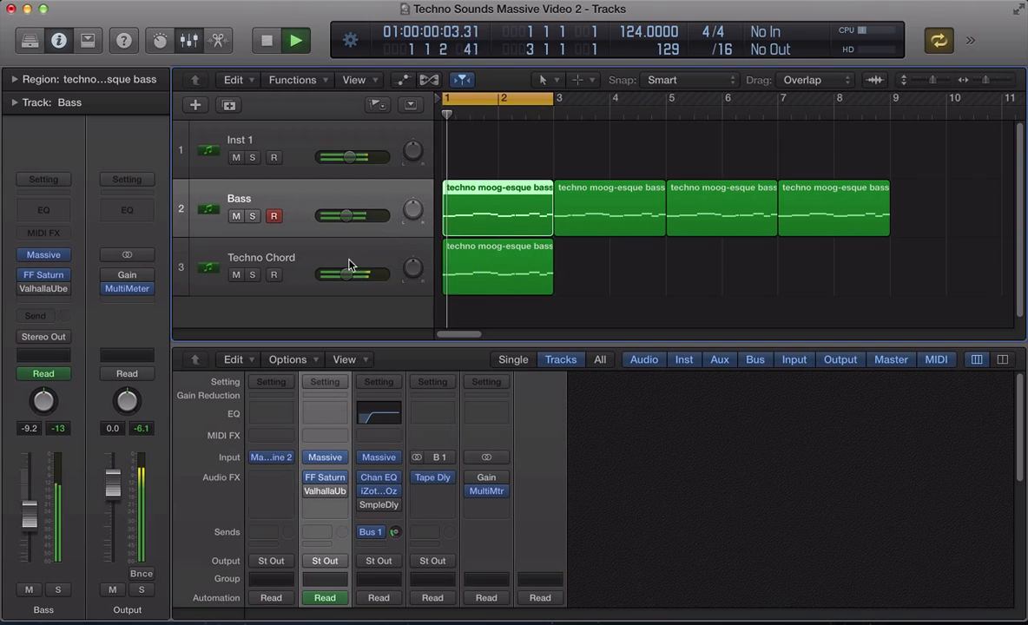
pyautogui.press('v')
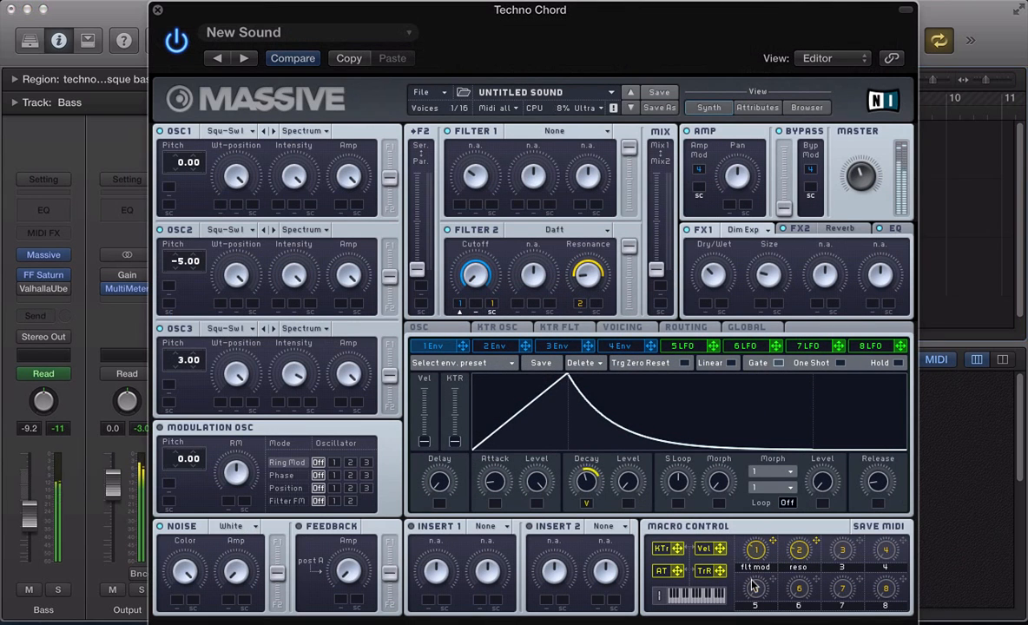